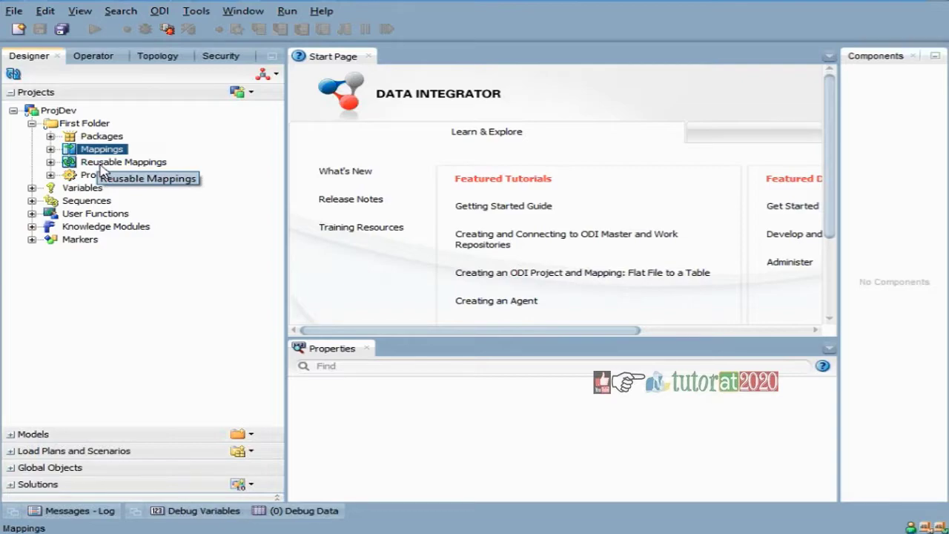
Step: Create a new mapping named m_ReUseX in the project's First Folder
left_click(96, 165)
right_click(96, 165)
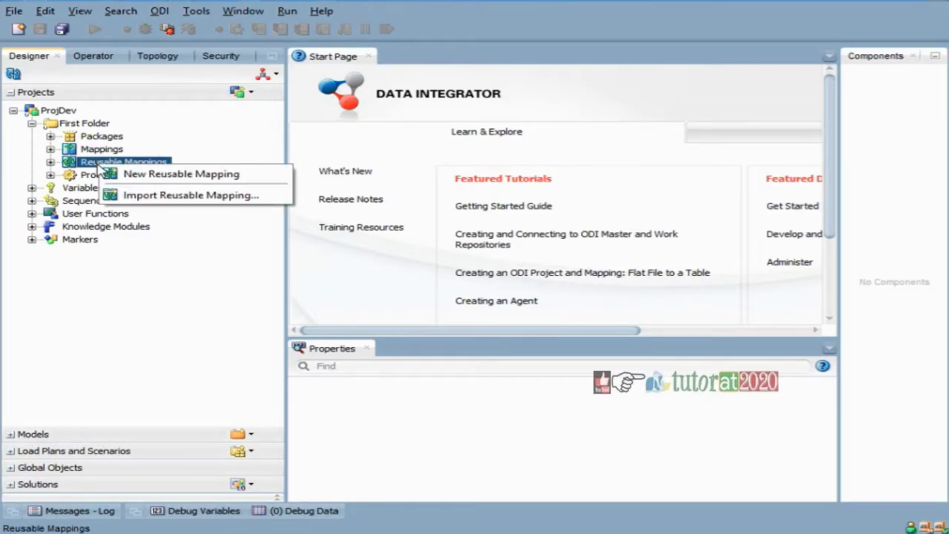
left_click(97, 151)
right_click(97, 151)
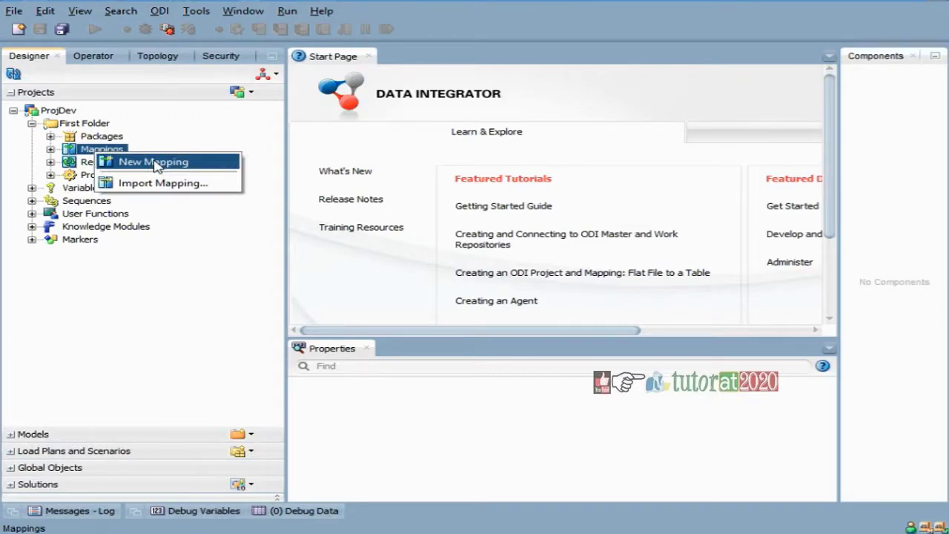
left_click(154, 162)
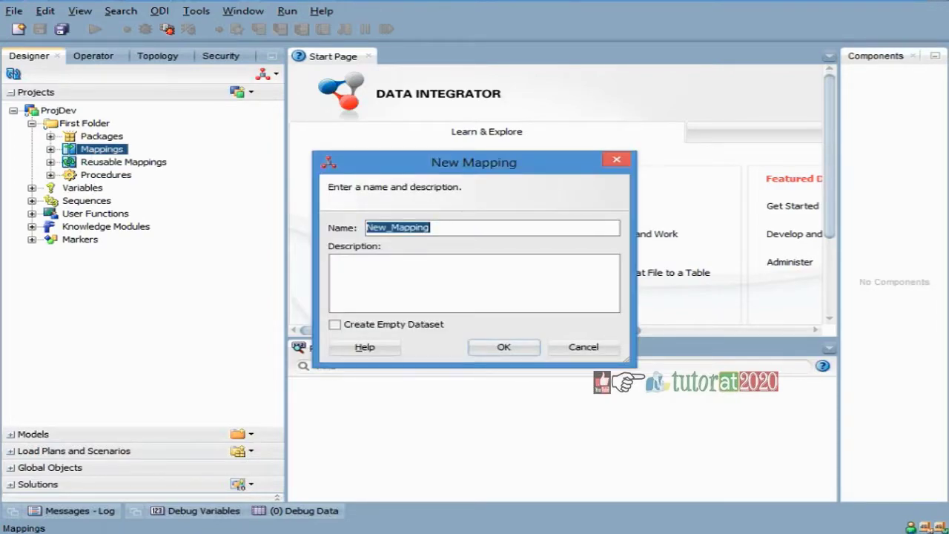
type("m_")
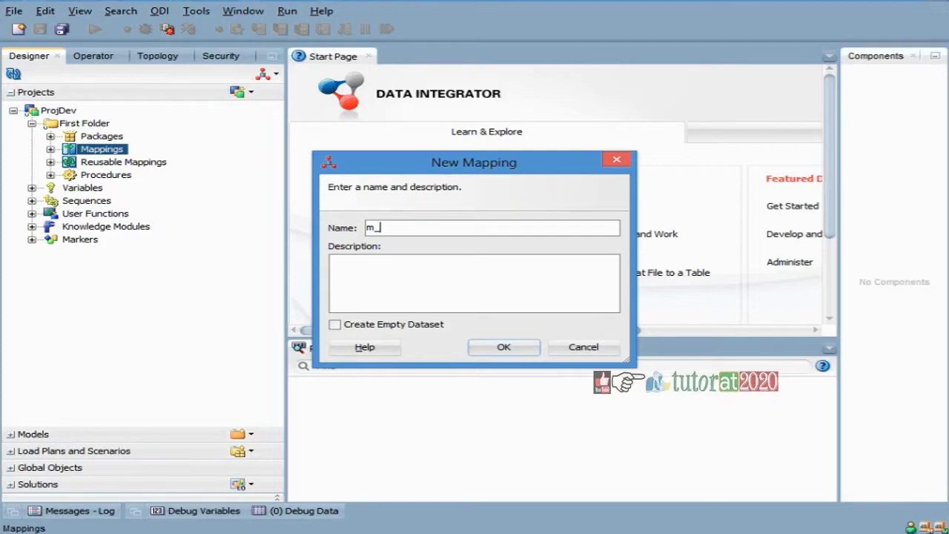
type("Re0")
type("Use")
type("X")
key("Return")
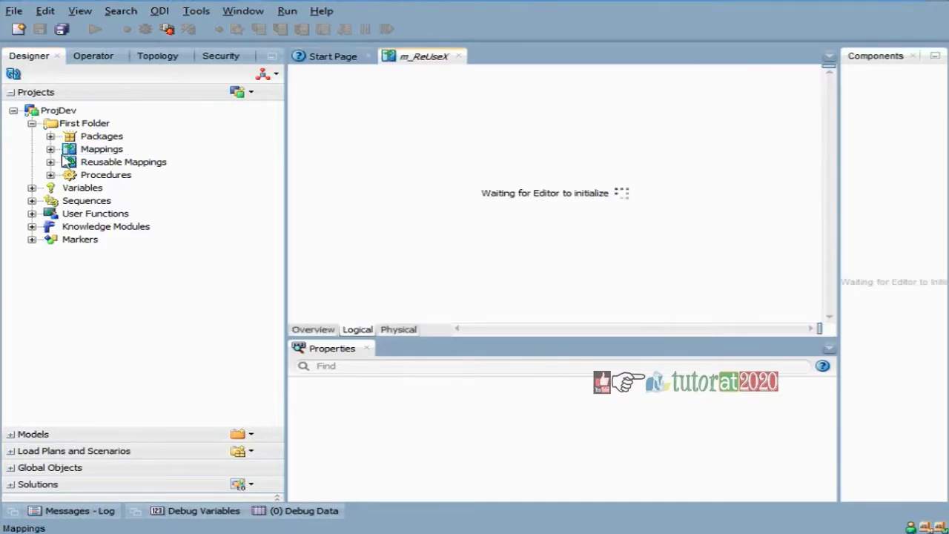
left_click(50, 150)
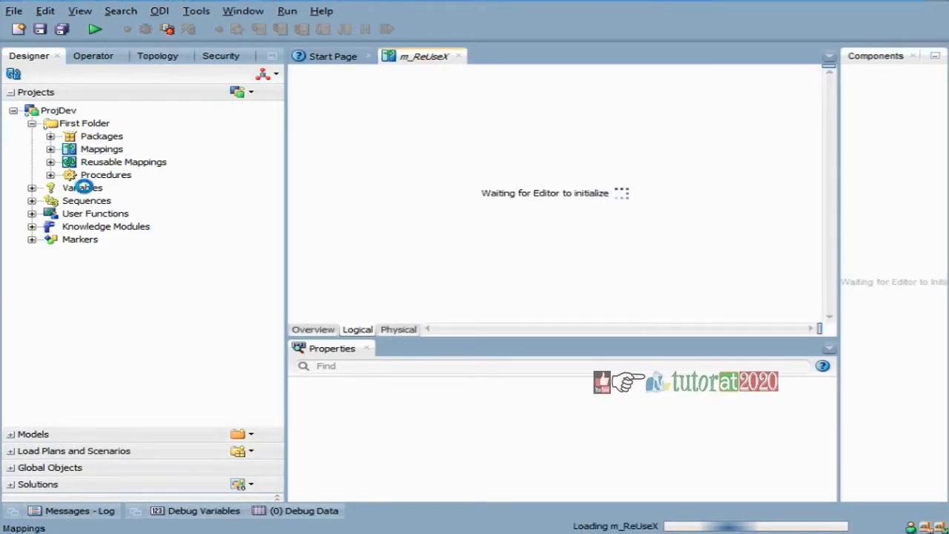
left_click(49, 149)
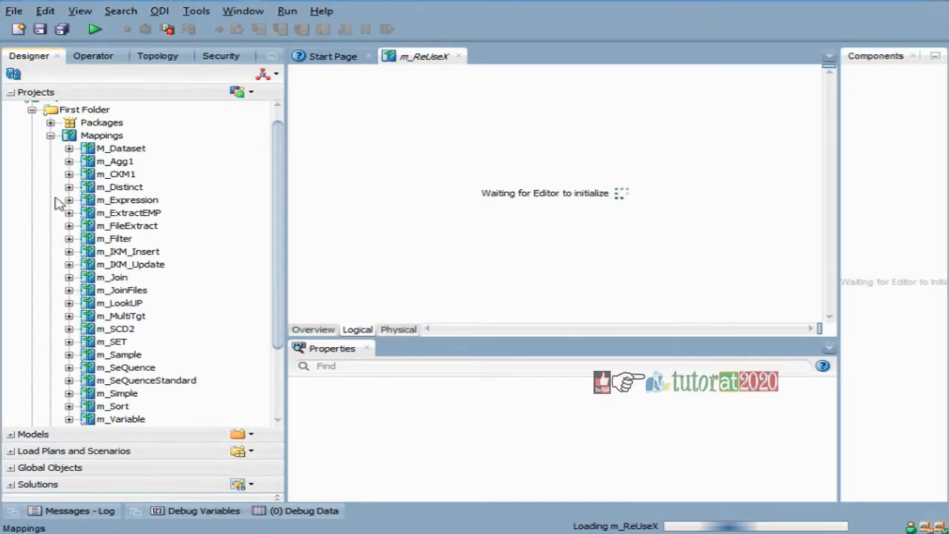
left_click(49, 135)
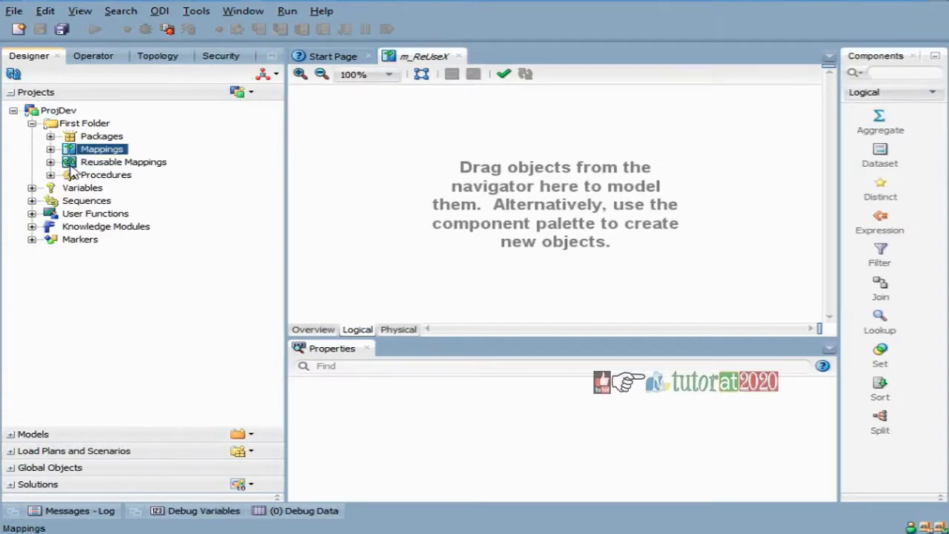
Step: Add the EMP_ODI_SRC52 datastore from the NewModelScott model to the mapping's logical diagram as the source
left_click(15, 435)
left_click(14, 315)
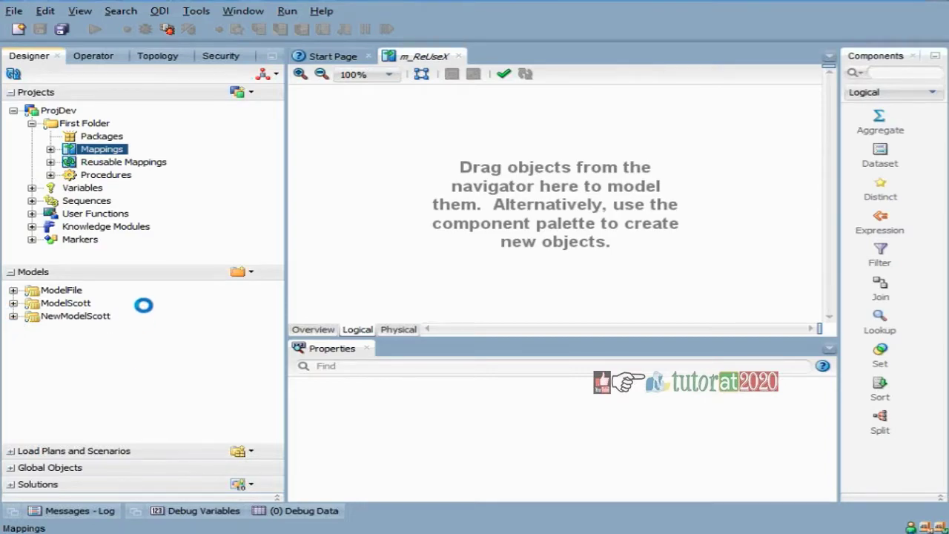
left_click(88, 364)
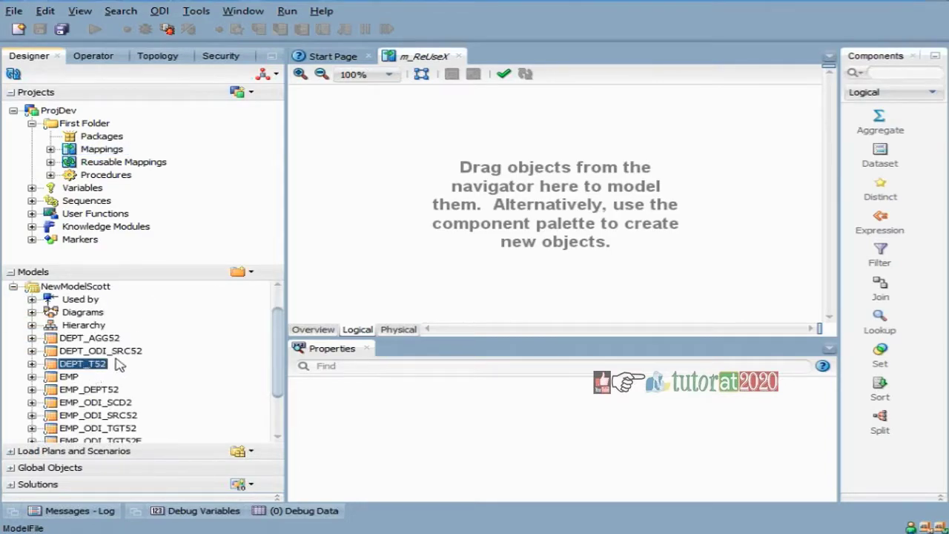
scroll(119, 365, "down", 1)
left_click(104, 364)
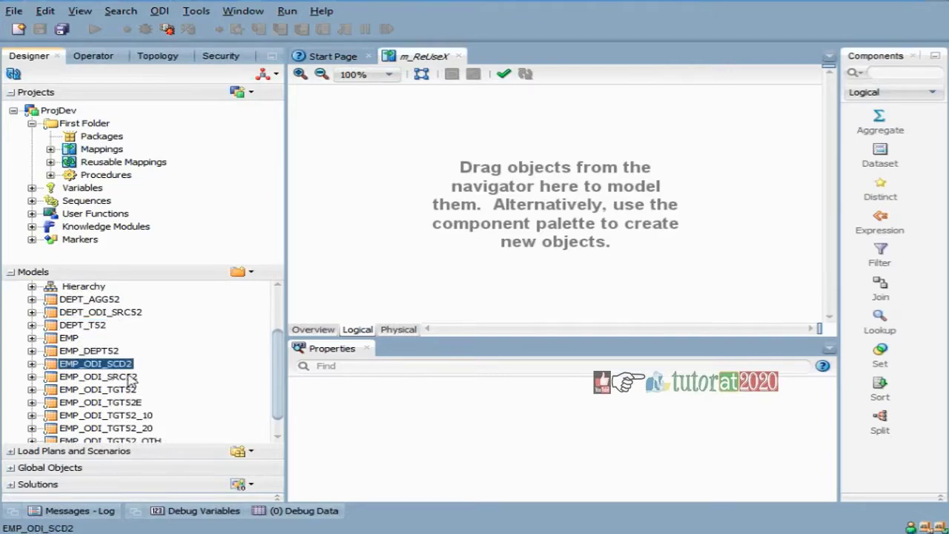
left_click(110, 378)
left_click_drag(109, 377, 364, 191)
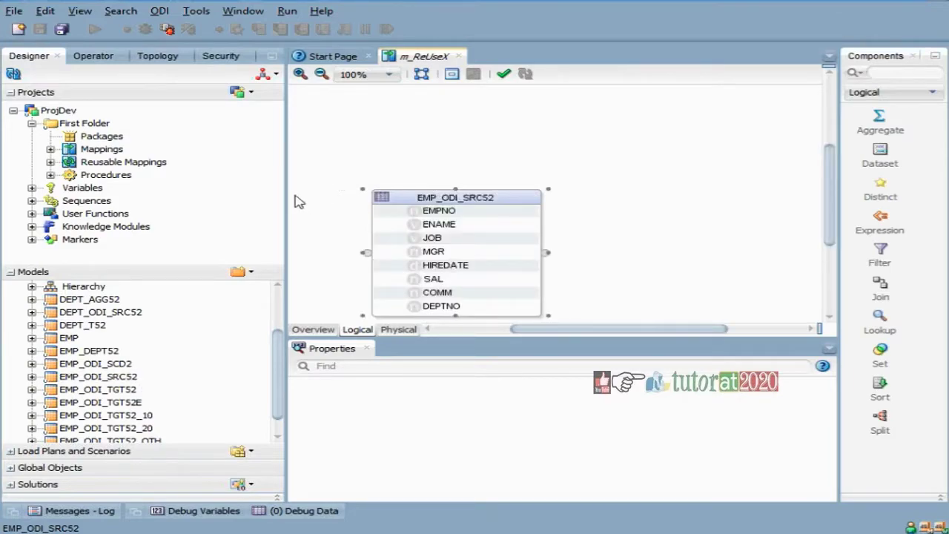
Step: Add an Expression component beside the source and connect EMP_ODI_SRC52 to it, matching by name and creating attributes on the target
left_click_drag(284, 198, 213, 205)
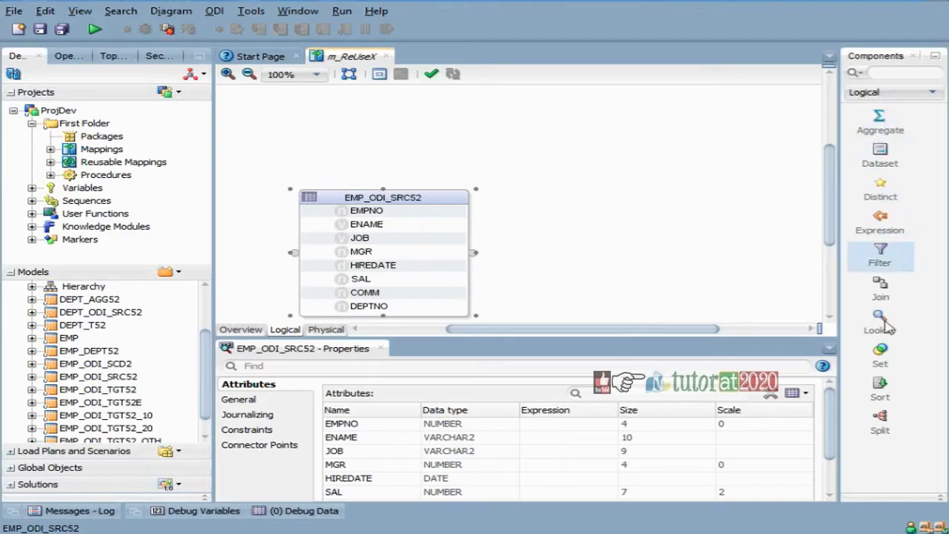
left_click(880, 221)
left_click(555, 199)
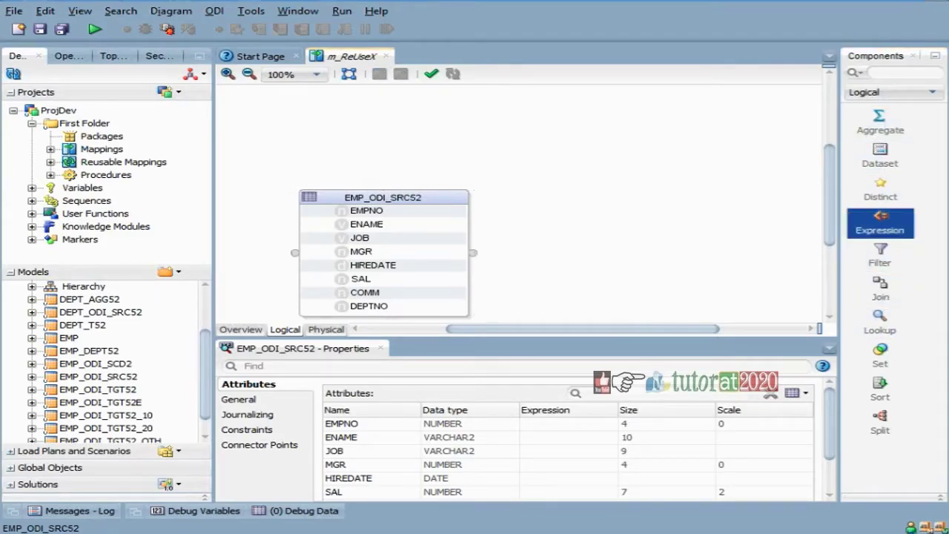
left_click(605, 214)
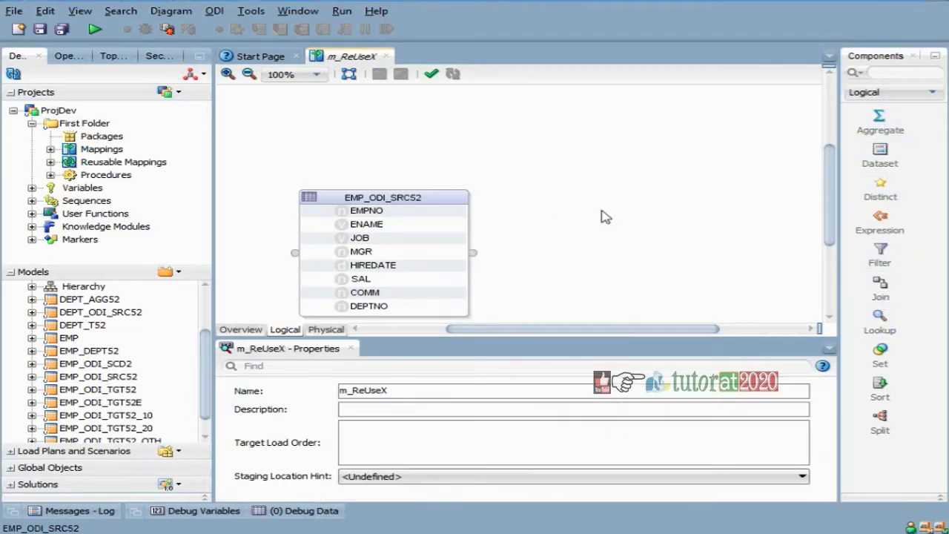
left_click(474, 259)
left_click_drag(615, 239, 613, 239)
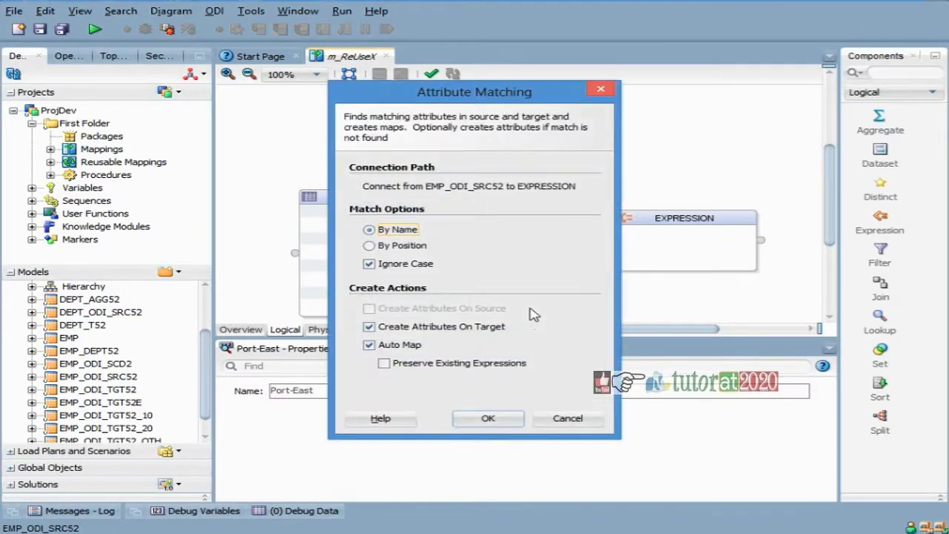
left_click(488, 417)
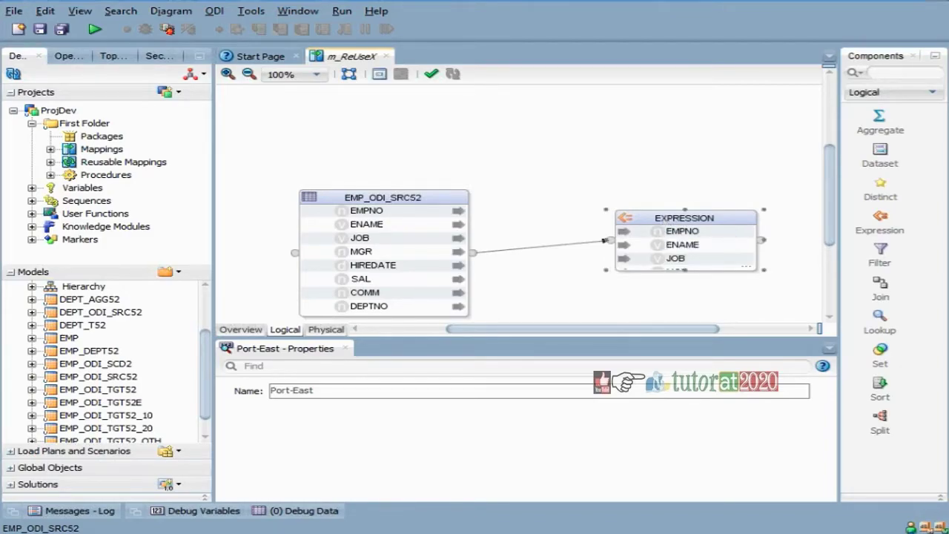
Step: Enlarge the Expression component to show all its attributes and reposition it and EMP_ODI_SRC52 higher in the diagram
left_click(685, 217)
left_click_drag(685, 211, 588, 150)
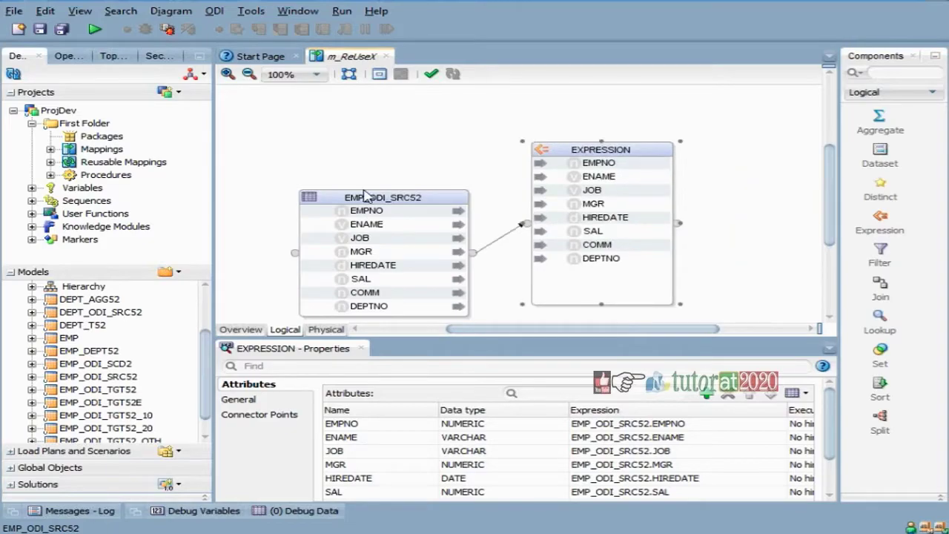
left_click_drag(365, 195, 292, 137)
Step: Add a new attribute named SNO with data type NUMERIC to the Expression component
left_click(624, 230)
left_click_drag(504, 345, 509, 241)
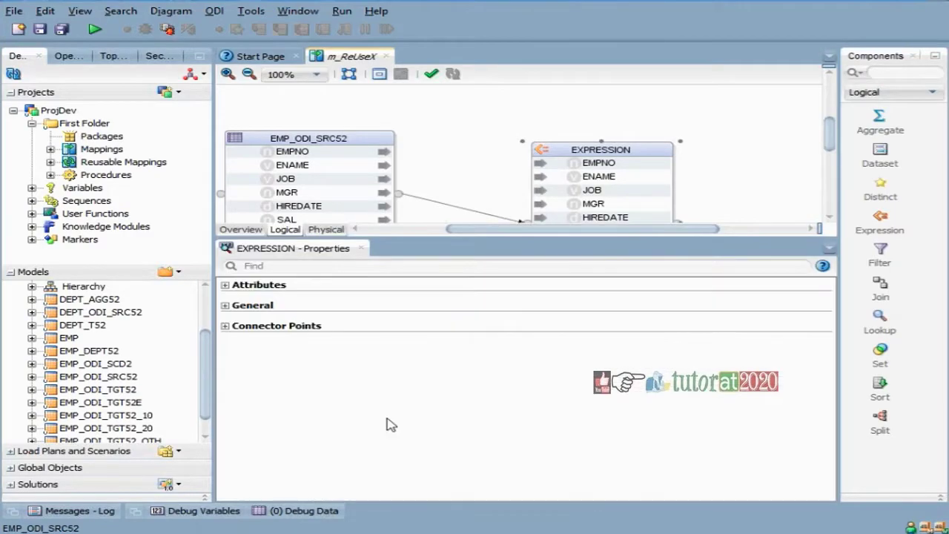
left_click(224, 285)
left_click(286, 433)
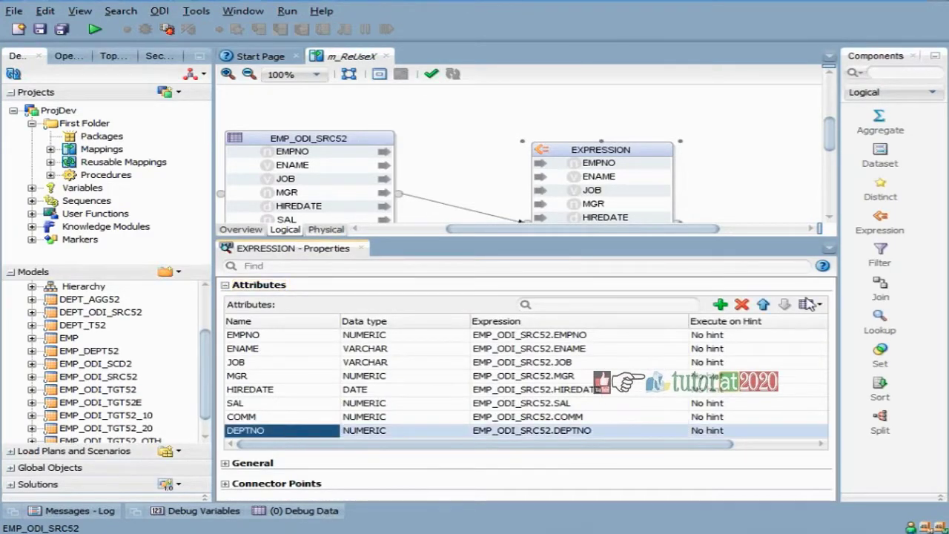
left_click(720, 304)
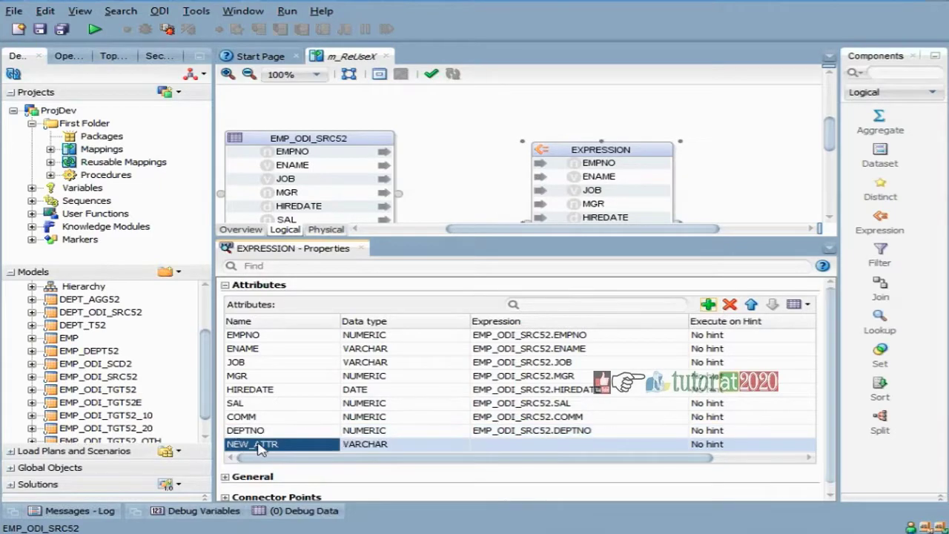
left_click(255, 443)
double_click(254, 444)
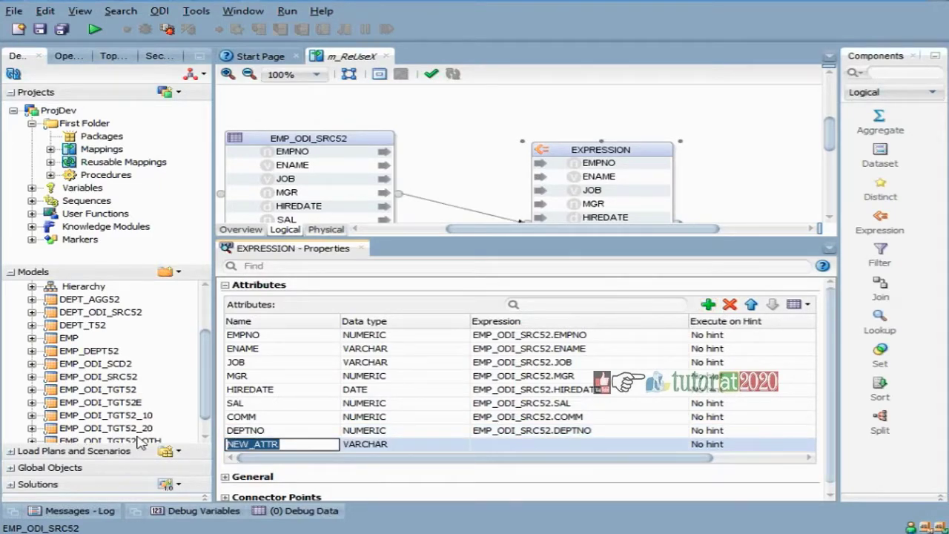
type("ann")
key("BackSpace")
key("BackSpace")
key("BackSpace")
type("SNO")
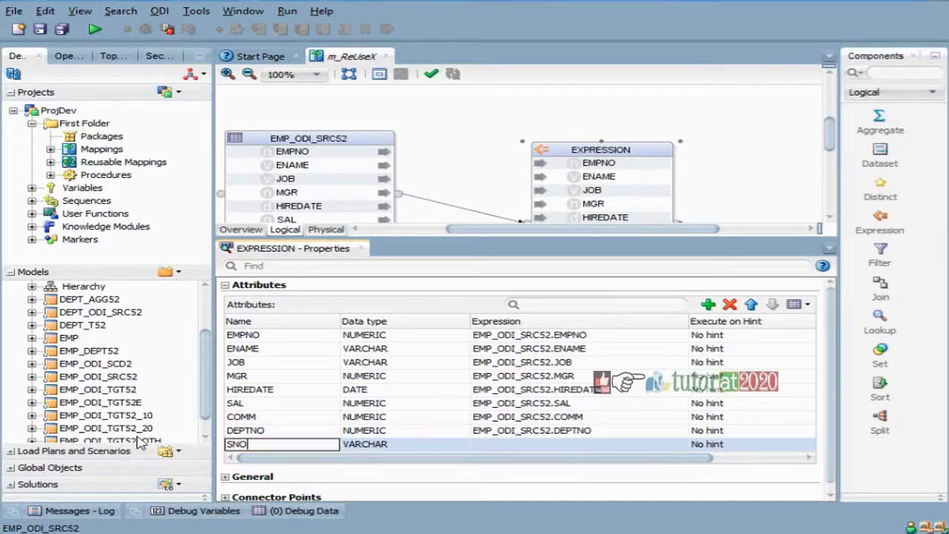
left_click(392, 445)
scroll(400, 358, "up", 1)
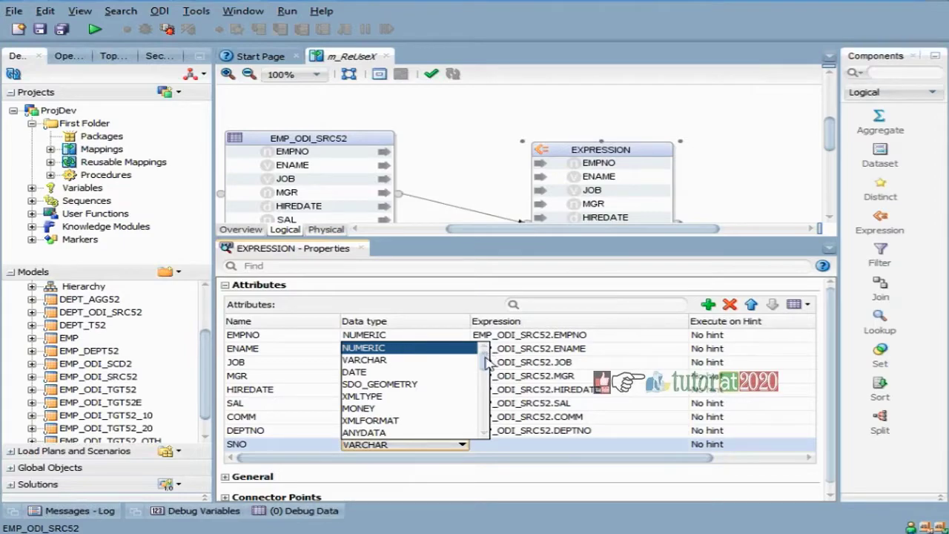
Step: Begin SNO's expression with ROW_NUMBER() OVER PARTITION BY EMP_ODI_SRC52.EMPNO in the expression editor
left_click(523, 443)
left_click(523, 444)
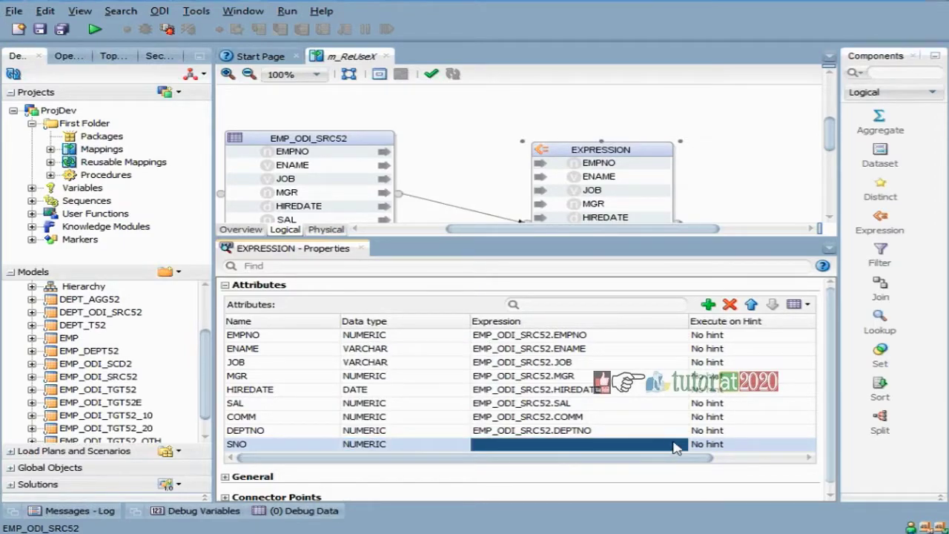
left_click(677, 448)
left_click(677, 445)
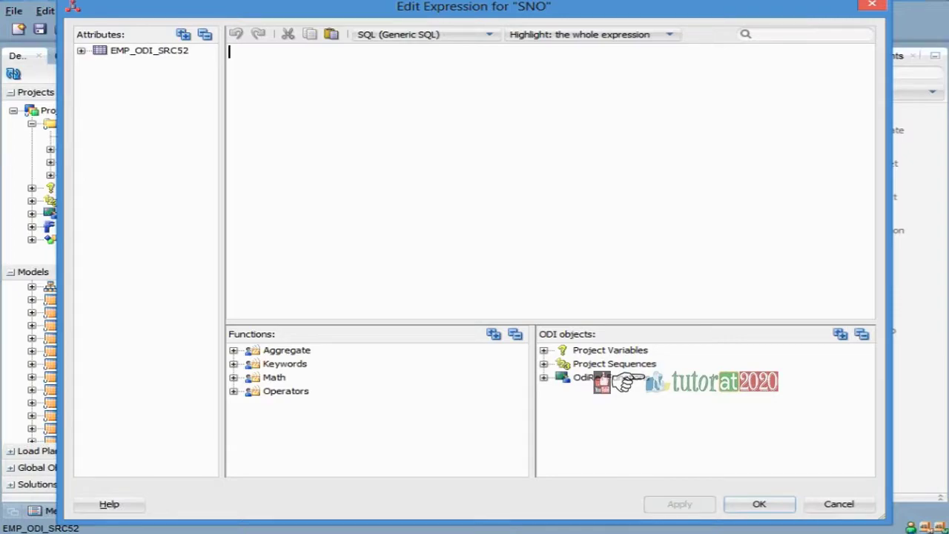
type("ROW_NUMBER")
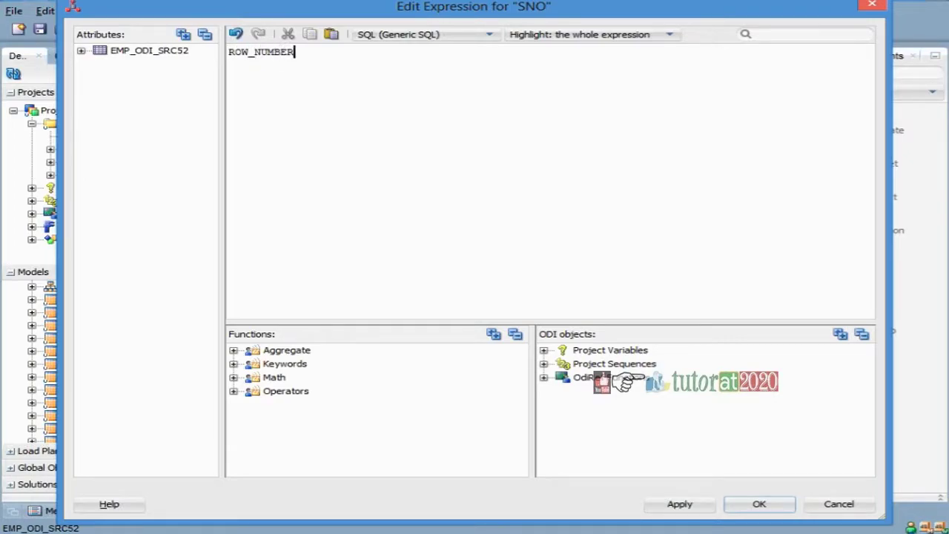
type("() OVER PARTIT")
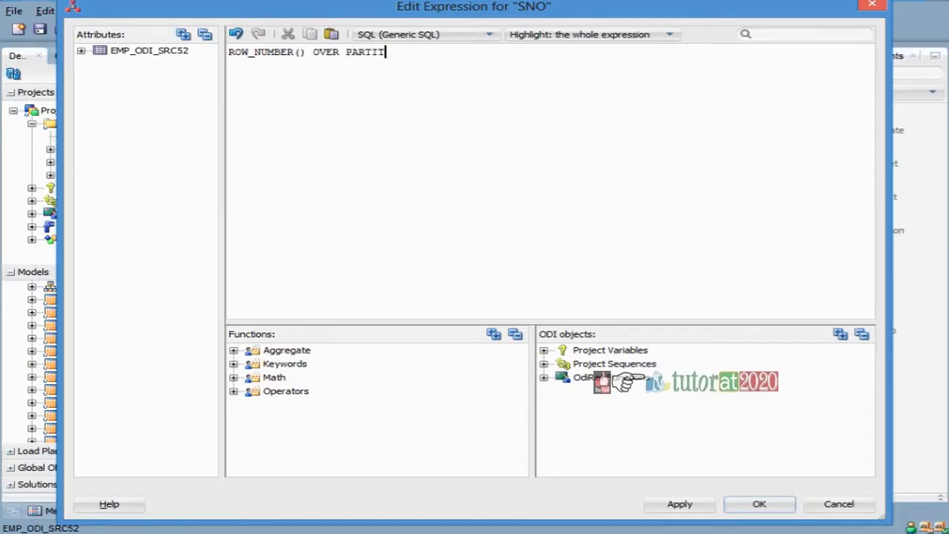
type("ION BY")
key("BackSpace")
type("Y")
left_click(81, 50)
left_click(146, 65)
double_click(146, 64)
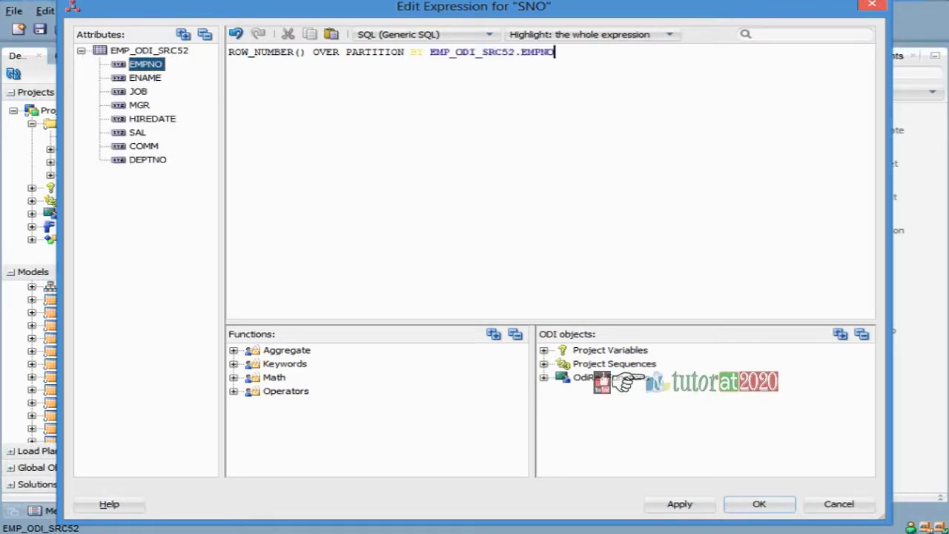
Step: Append ORDER BY EMP_ODI_SRC52.SAL DESC to SNO's expression
type("ORDER BY")
key("BackSpace")
key("BackSpace")
type("Y")
double_click(137, 133)
type("DESC")
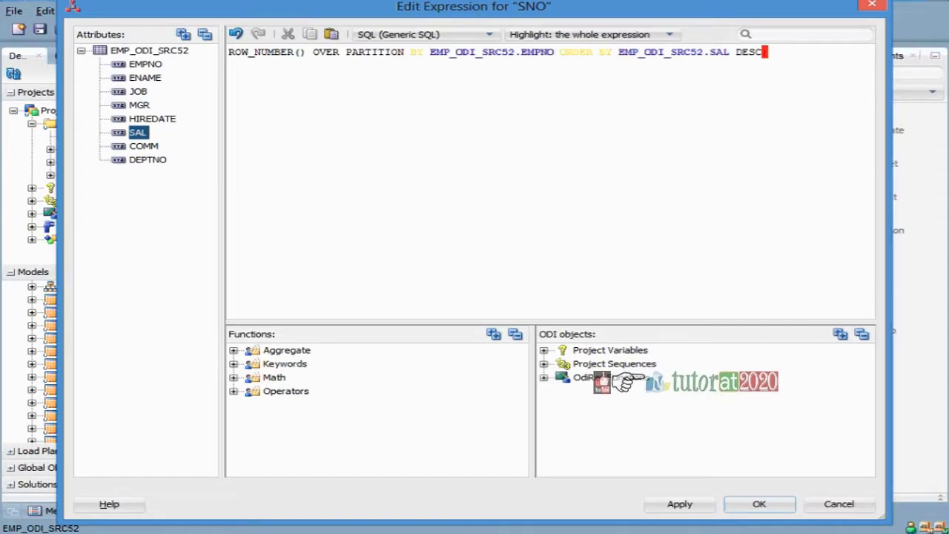
Step: Enclose the PARTITION BY ... DESC clause in parentheses after OVER and apply the SNO expression
type(")")
left_click(346, 52)
type("(")
left_click(774, 52)
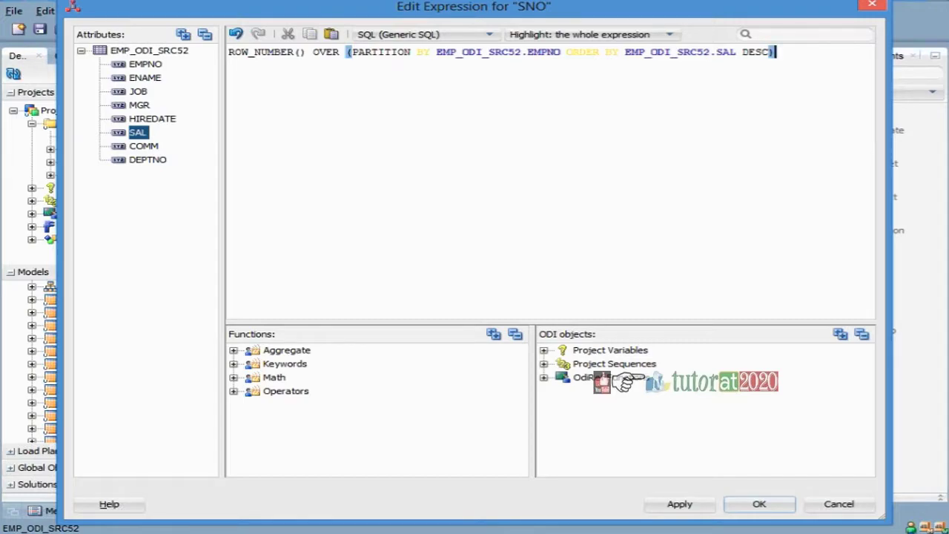
left_click(679, 504)
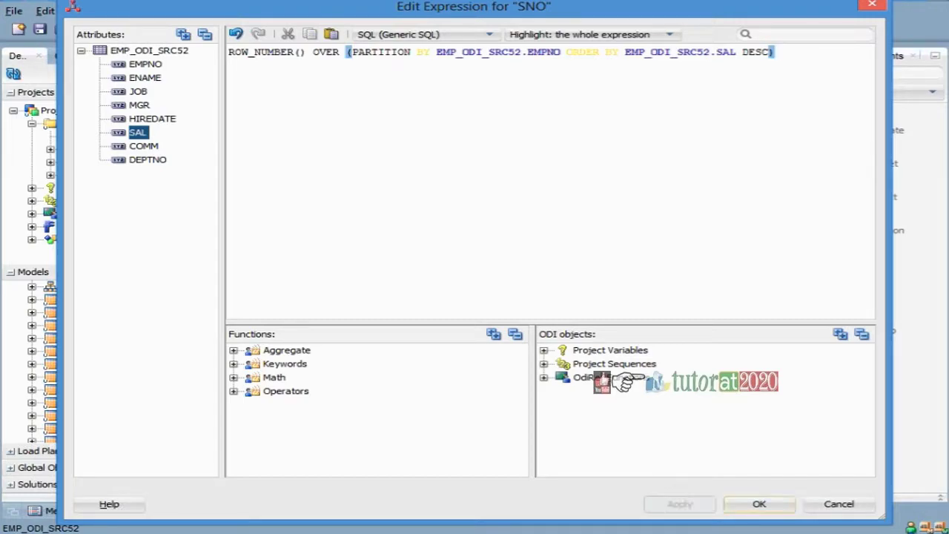
left_click(760, 504)
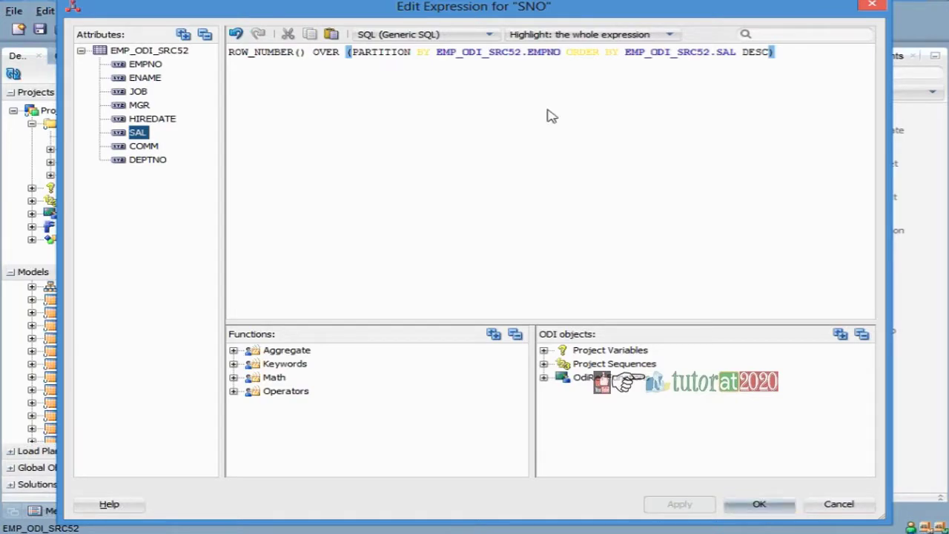
left_click(568, 152)
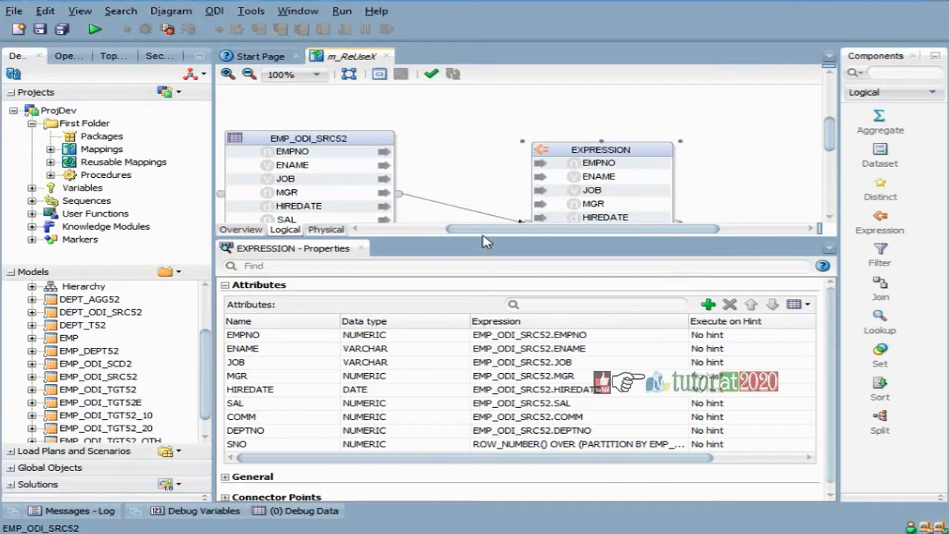
left_click_drag(491, 237, 491, 304)
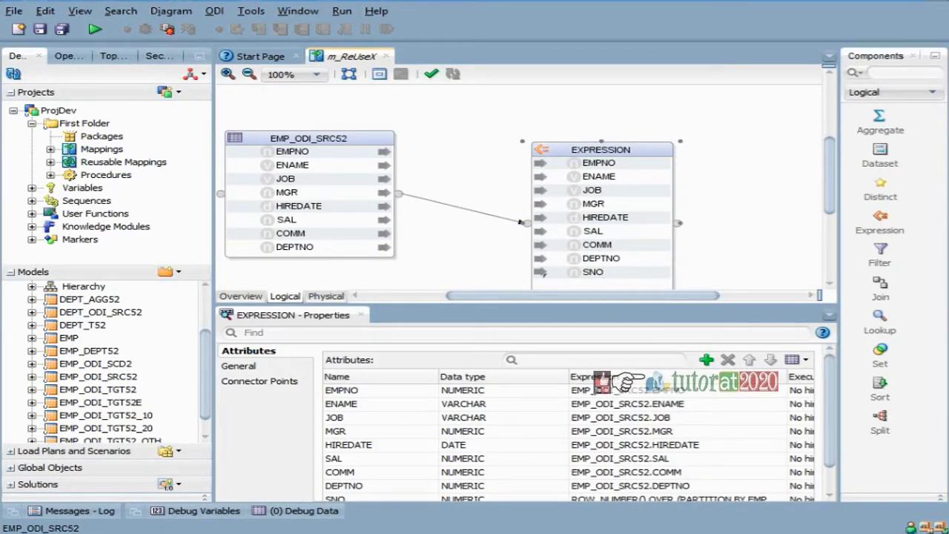
Step: Copy SNO's complete ROW_NUMBER() expression from the attribute's target properties in the Expression component
left_click(596, 273)
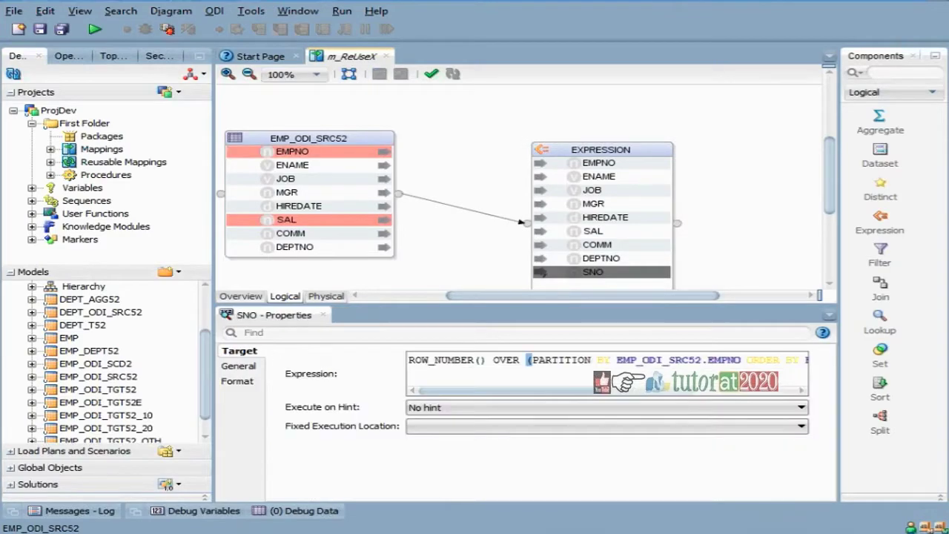
mouse_move(819, 373)
left_click(818, 373)
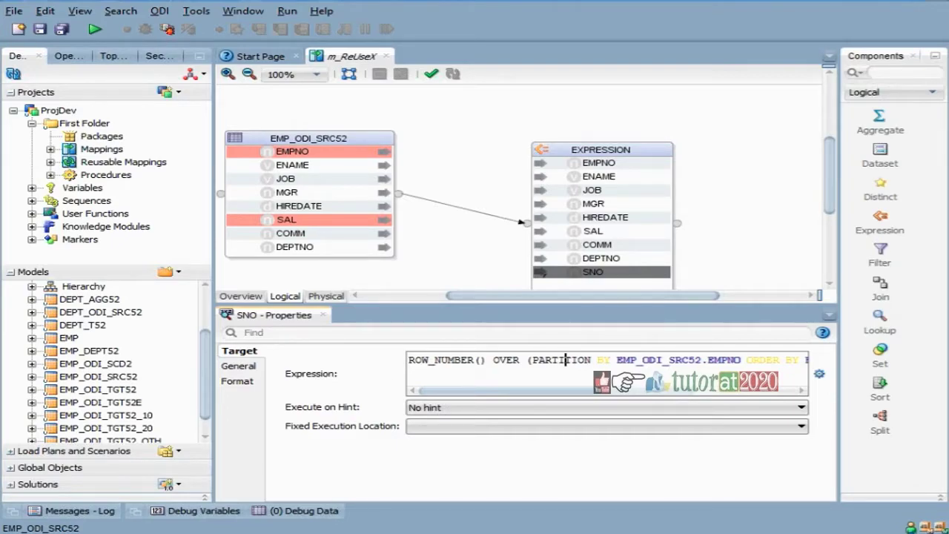
left_click_drag(410, 361, 895, 355)
left_click(308, 139)
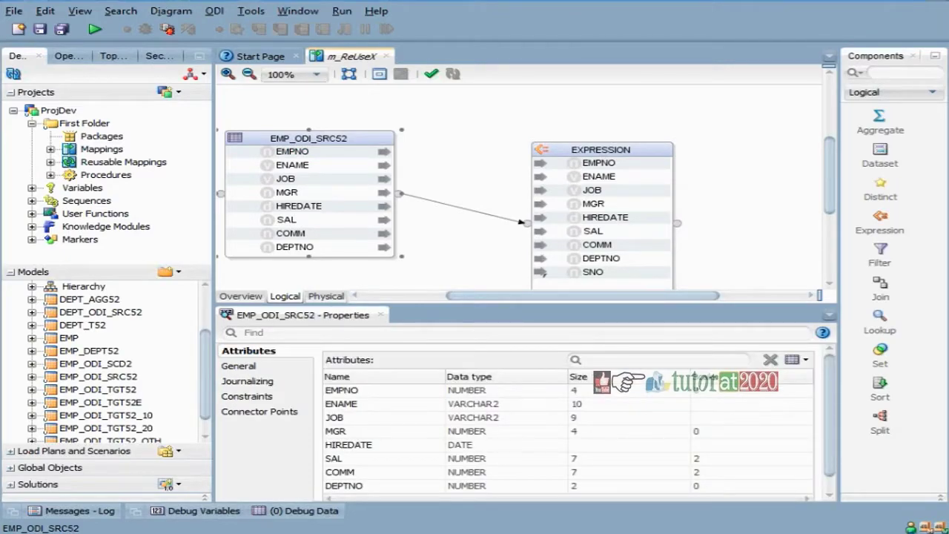
Step: In Oracle SQL Developer, open the apple_scott connection and paste the copied ROW_NUMBER() expression into its worksheet, leaving blank lines above
left_click(668, 271)
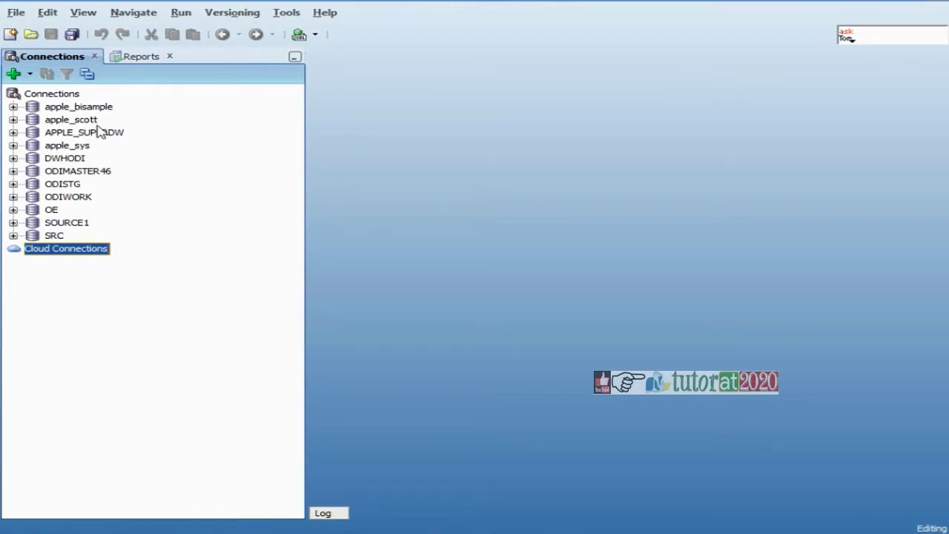
double_click(82, 119)
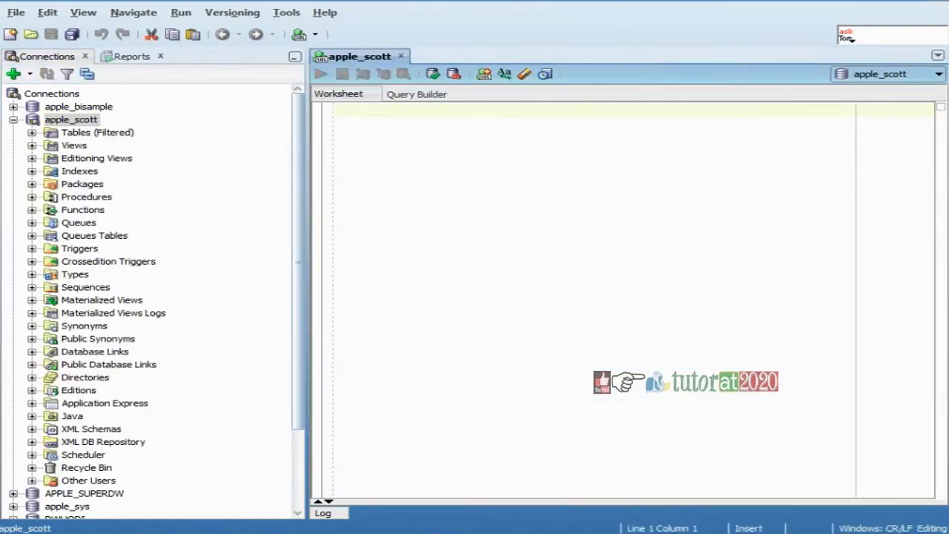
key("Return")
key("Return")
key("Return")
key("Return")
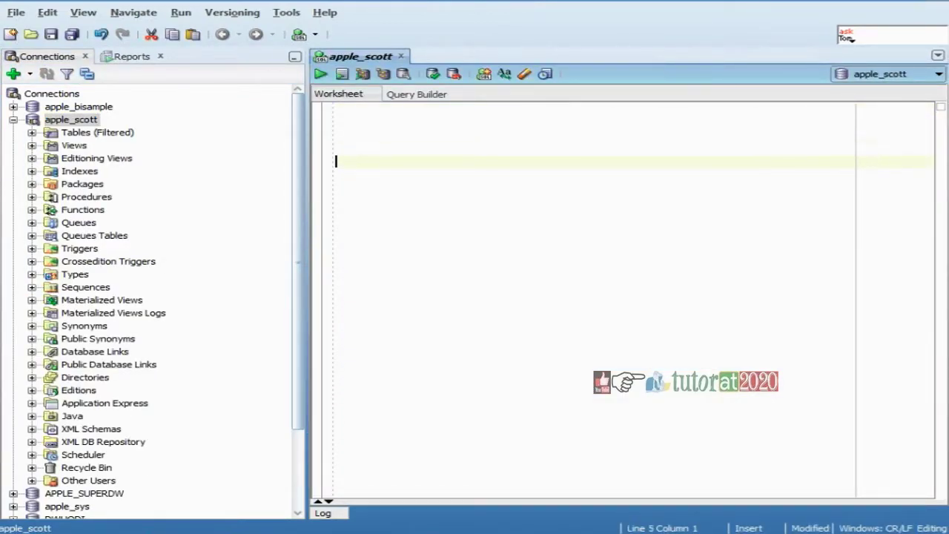
type("ROW_NUMBER() OVER (PARTITION BY EMP_ODI_SRC52.EMPNO ORDER BY EMP_ODI_SRC52.SAL DESC)")
key("Up")
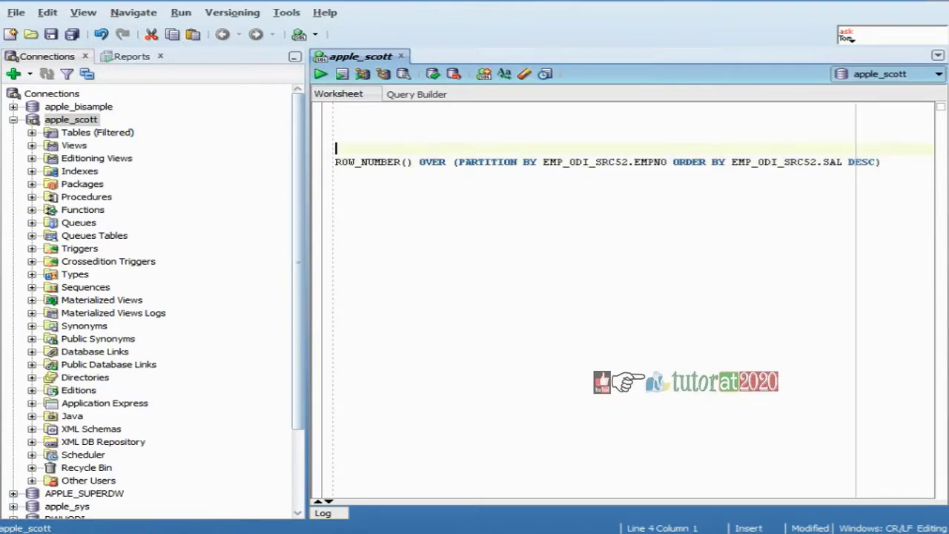
Step: Write SELECT * FROM EMP_ODI_SRC52 on two lines above the ROW_NUMBER() expression
type("SELECT")
left_click_drag(543, 162, 630, 162)
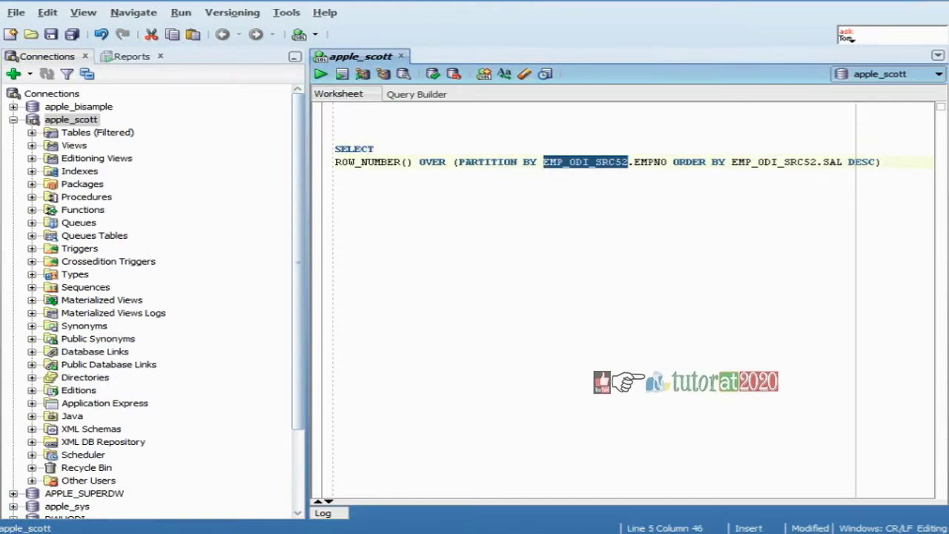
left_click(335, 135)
left_click(381, 148)
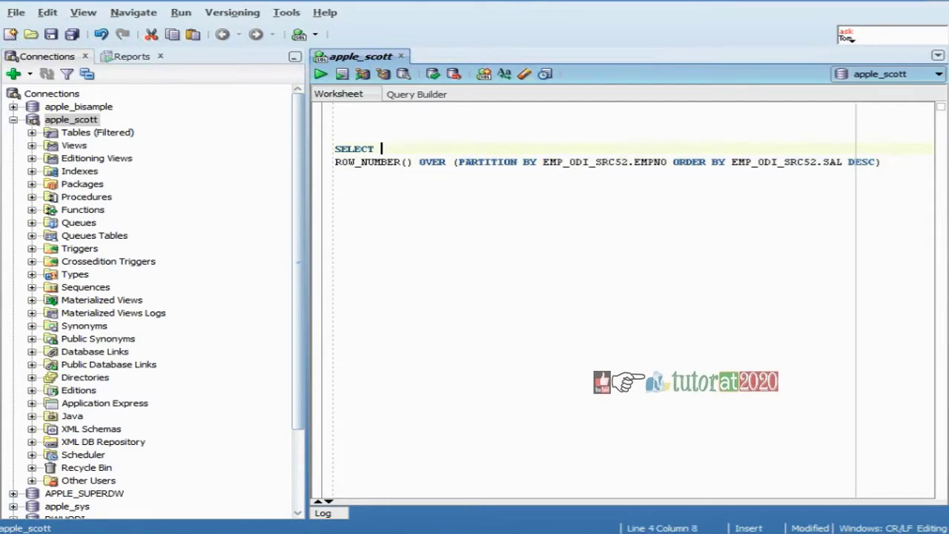
type("*")
key("Return")
type("FROM")
type("EMP_ODI_SRC52")
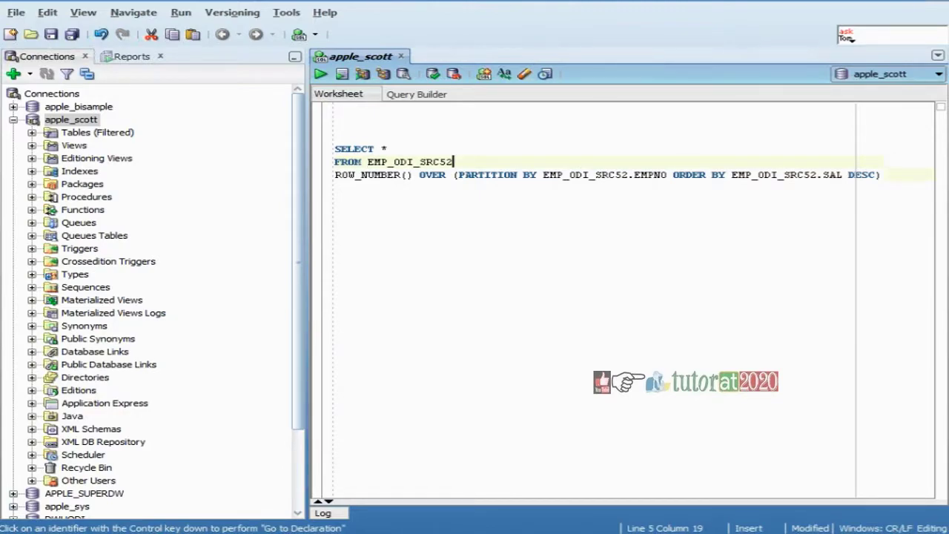
Step: Move the ROW_NUMBER() expression into the select list after the asterisk, separated by a comma
key("Down")
key("Home")
key("shift+End")
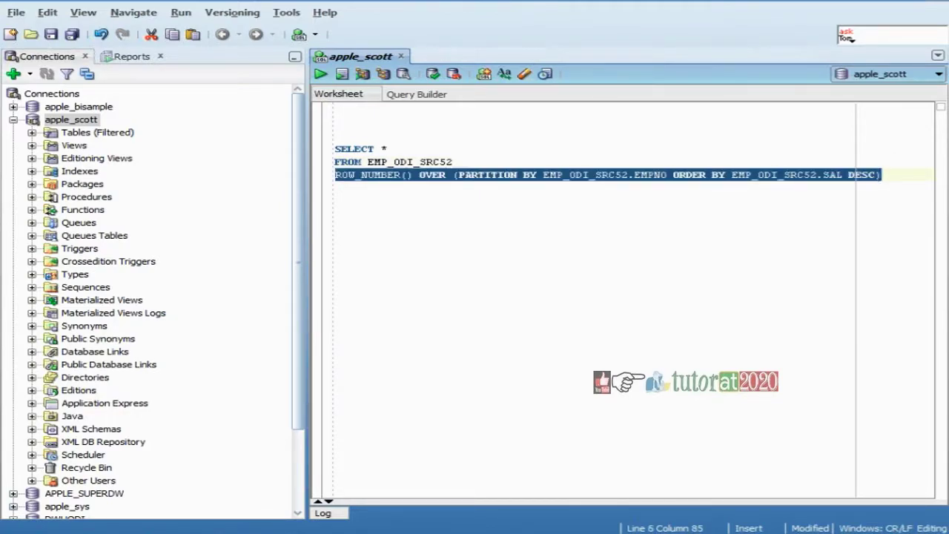
key("ctrl+x")
key("Up")
key("Up")
key("End")
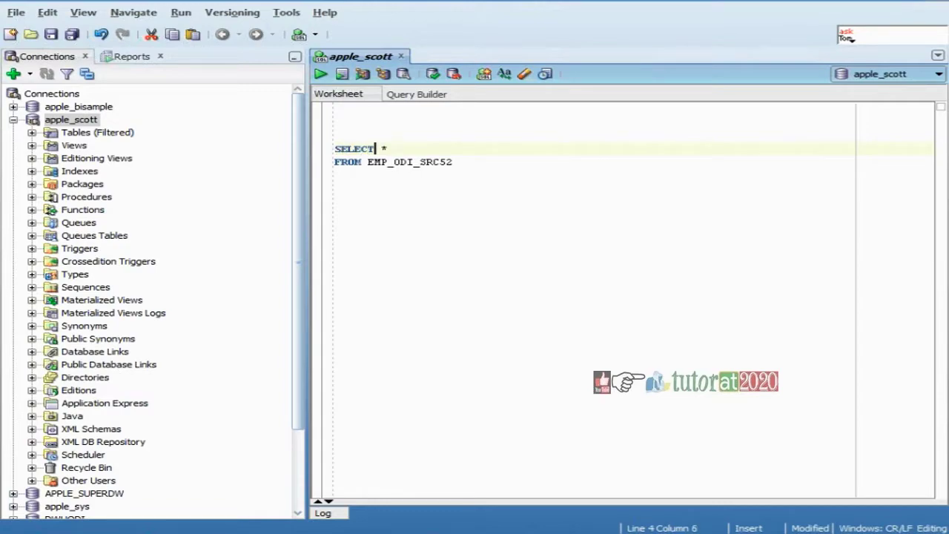
type(",")
key("ctrl+v")
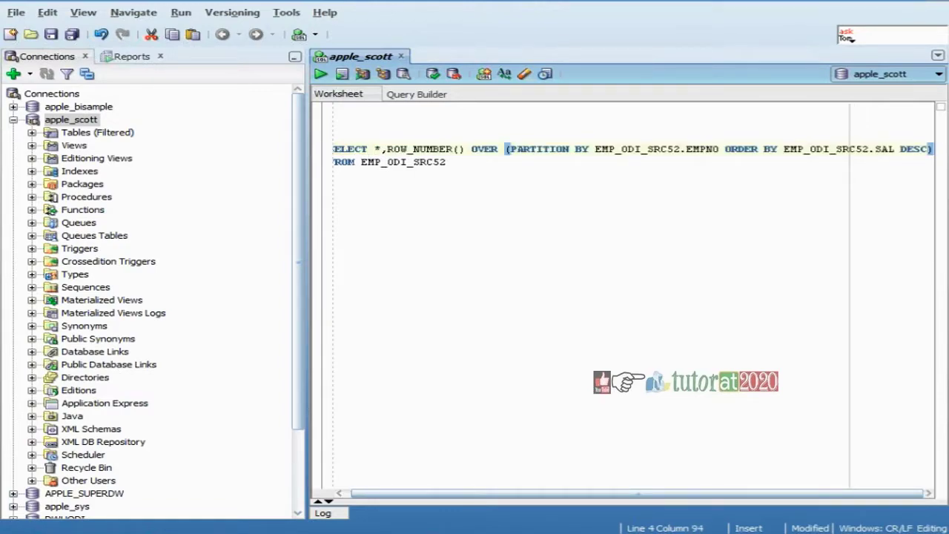
Step: Qualify the asterisk as EMP_ODI_SRC52.* and put the ROW_NUMBER() column on its own line
left_click_drag(361, 162, 446, 161)
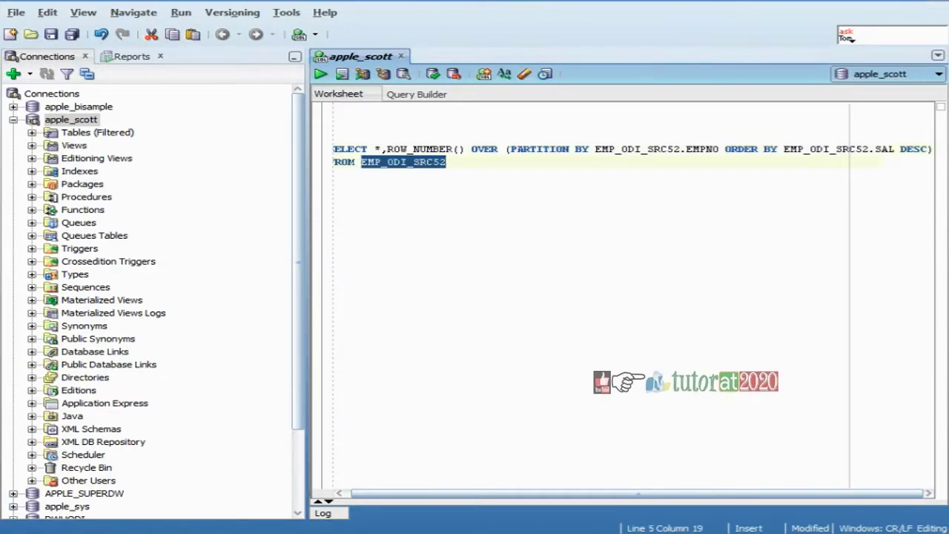
left_click(369, 148)
key("Right")
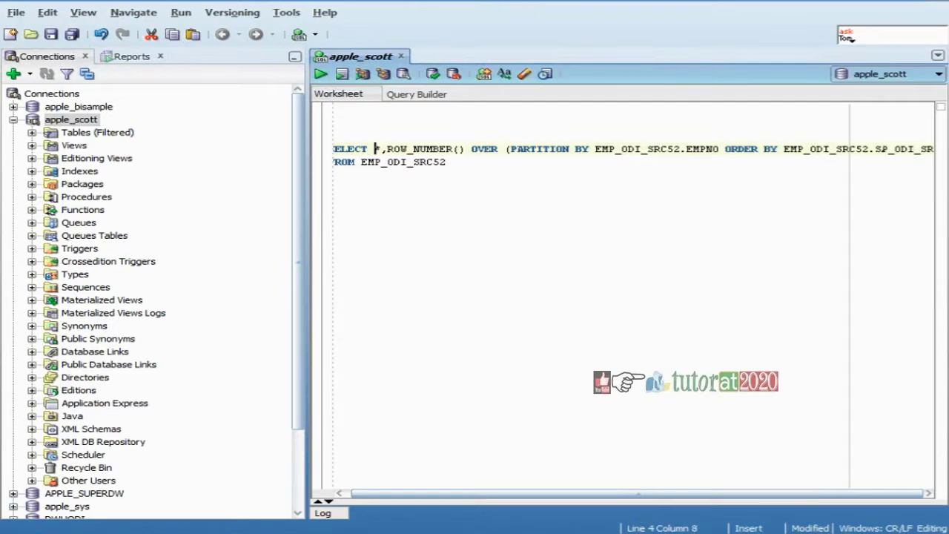
key("ctrl+v")
type(".")
key("Right")
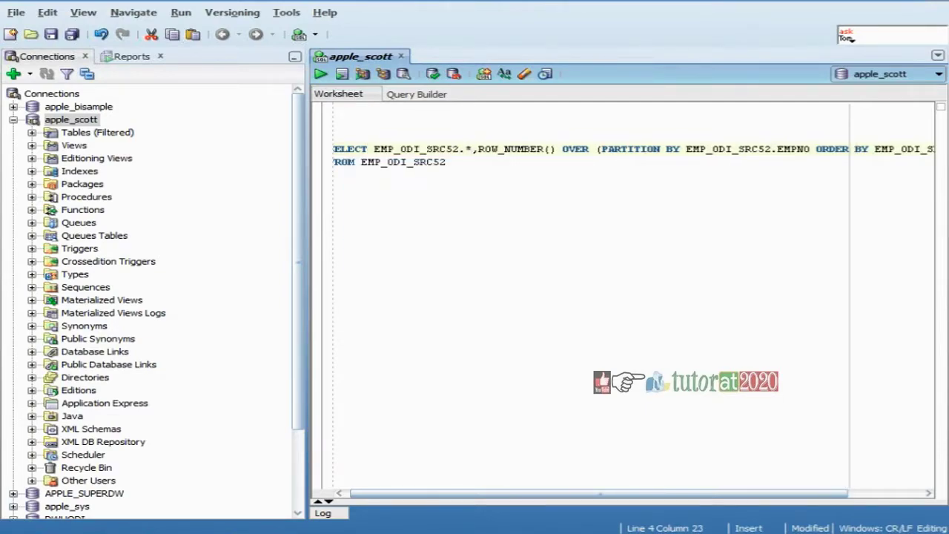
key("Return")
left_click(336, 149)
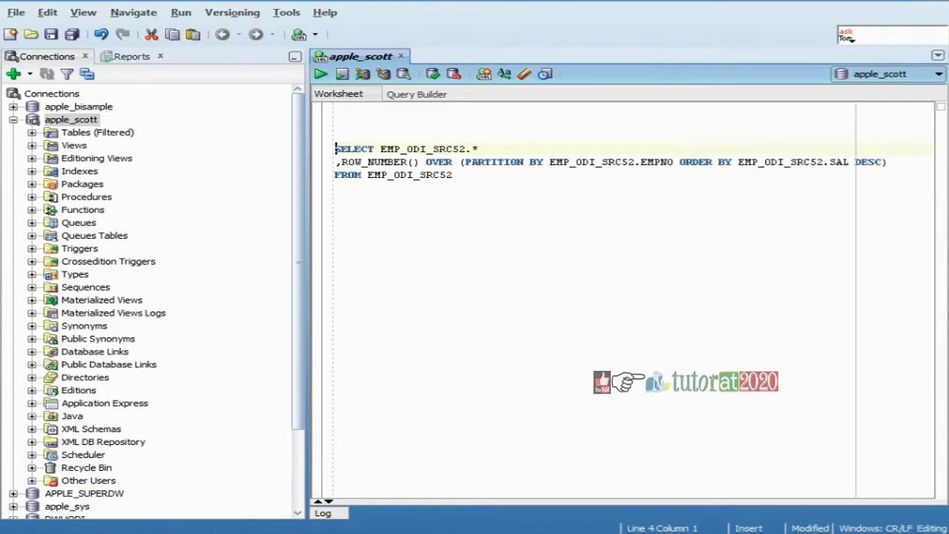
Step: Alias the ROW_NUMBER() column as SNO and run the SELECT query
left_click(888, 161)
type("SNO")
left_click_drag(919, 184, 252, 135)
left_click(320, 74)
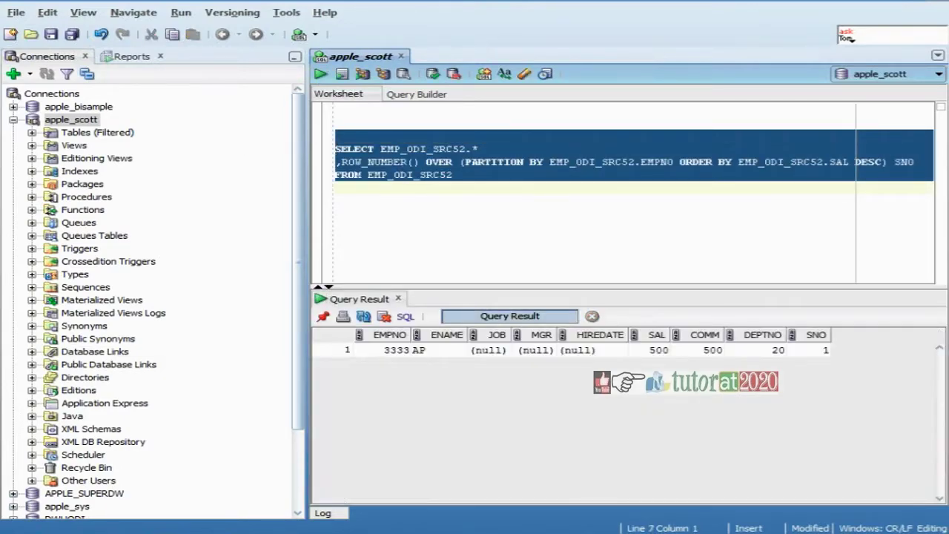
key("ctrl+Home")
Step: Add the statement truncate table EMP_ODI_SRC52 above the SELECT query
left_click_drag(381, 149, 466, 149)
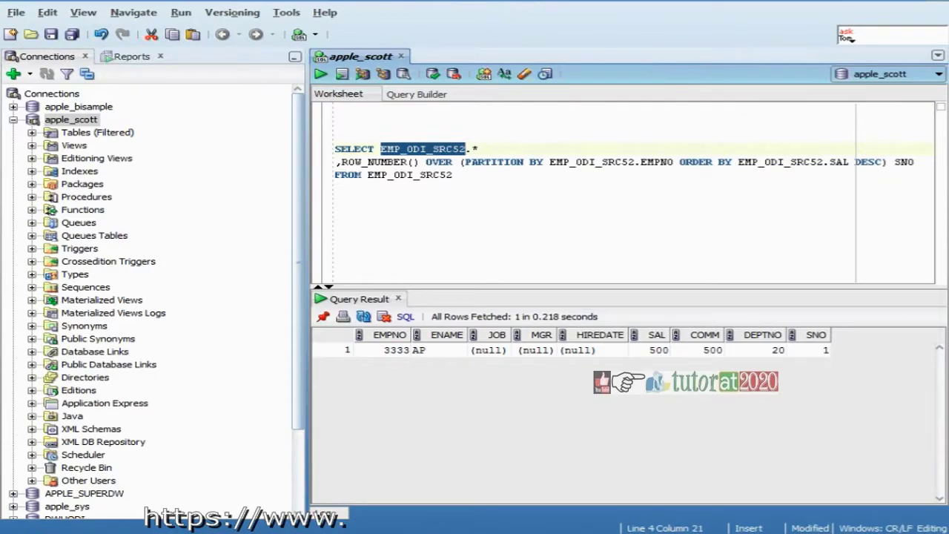
left_click(336, 136)
key("Return")
key("Return")
key("Up")
key("Up")
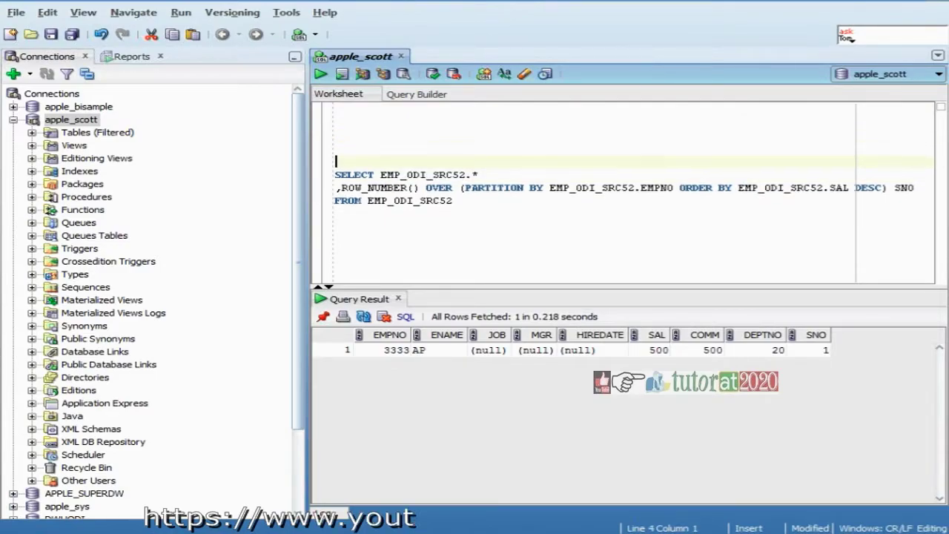
type("IN")
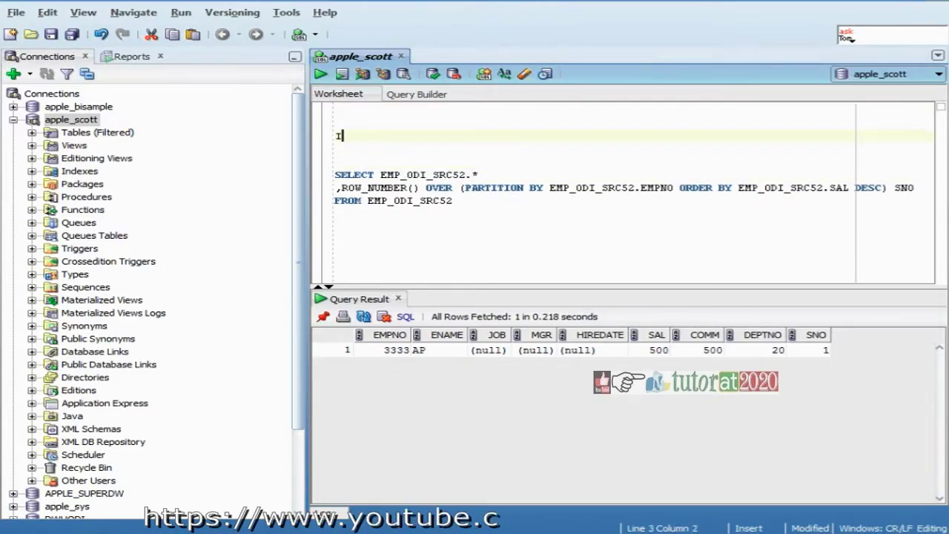
key("BackSpace")
key("BackSpace")
type("truncate table")
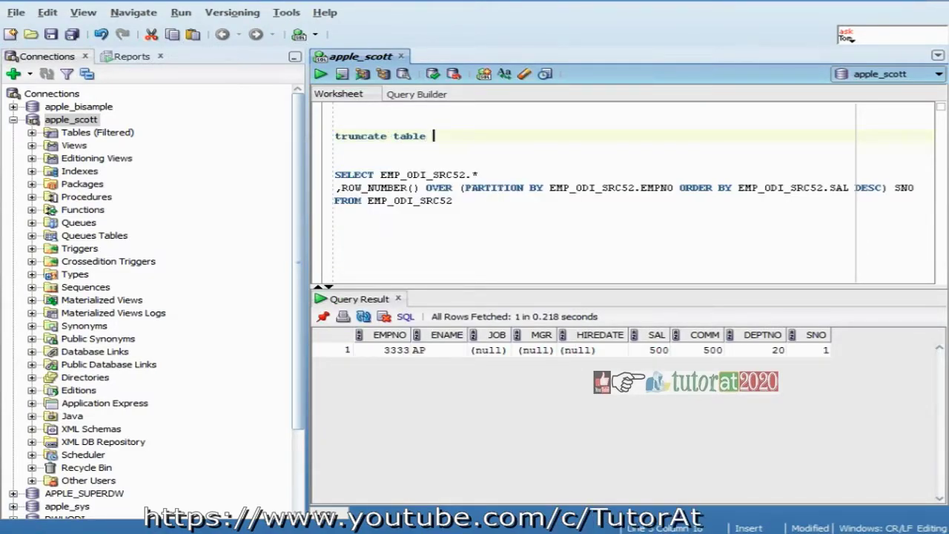
key("ctrl+v")
key("Return")
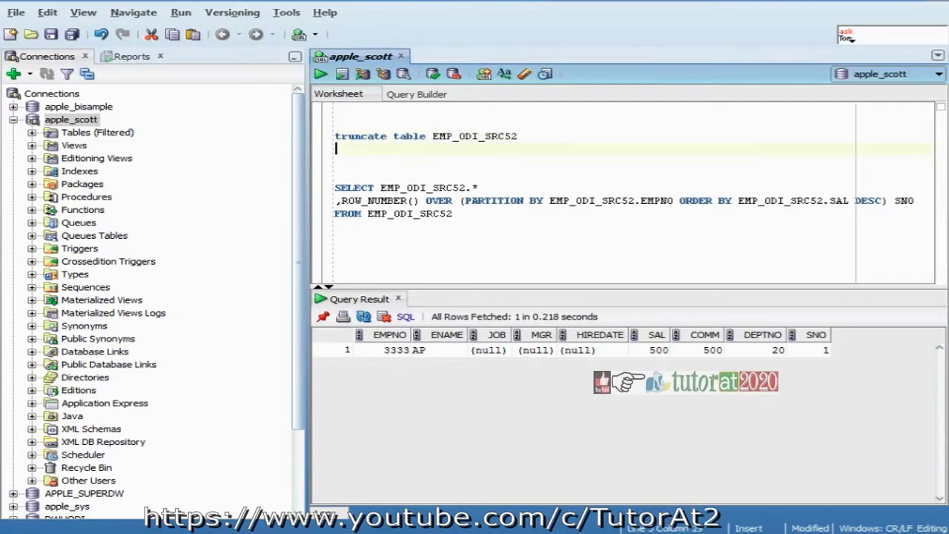
Step: Run only the truncate table EMP_ODI_SRC52 statement as a script
key("Up")
key("shift+Right")
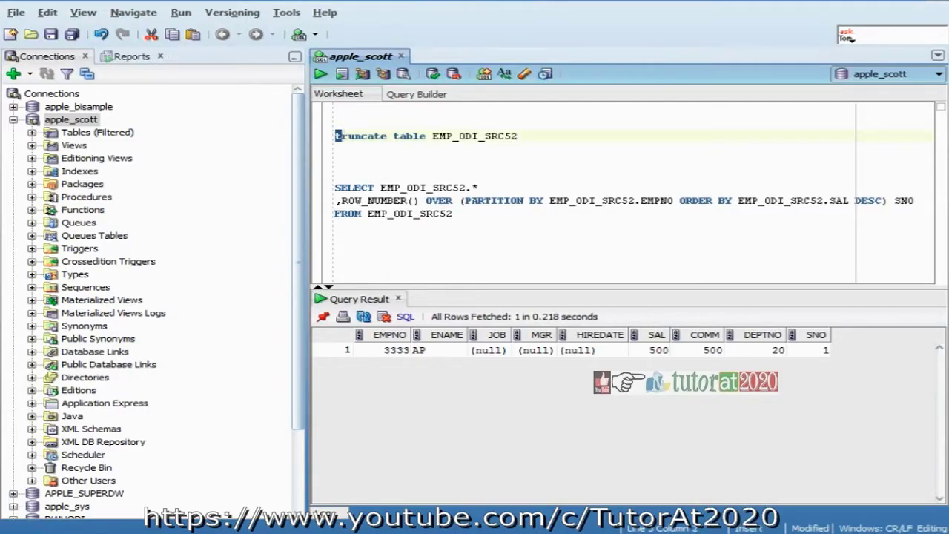
key("shift+End")
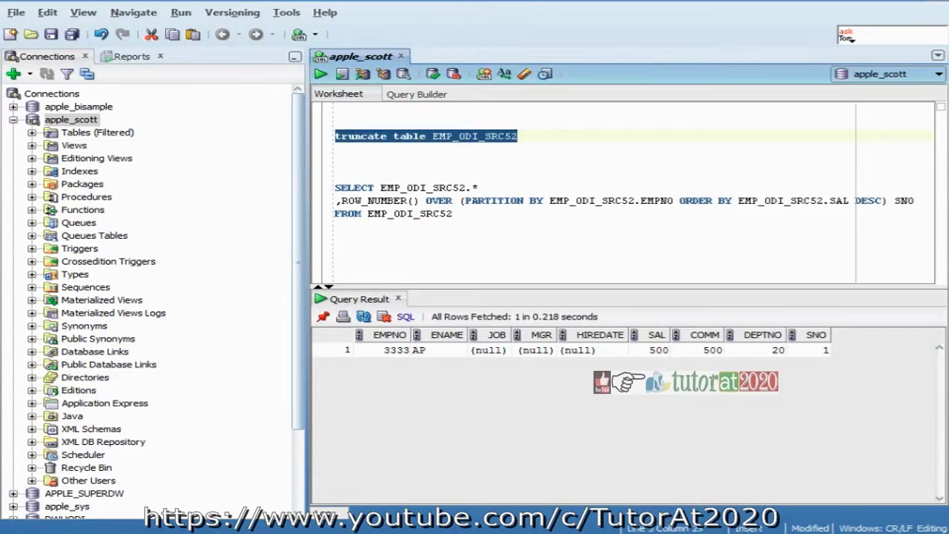
left_click(335, 148)
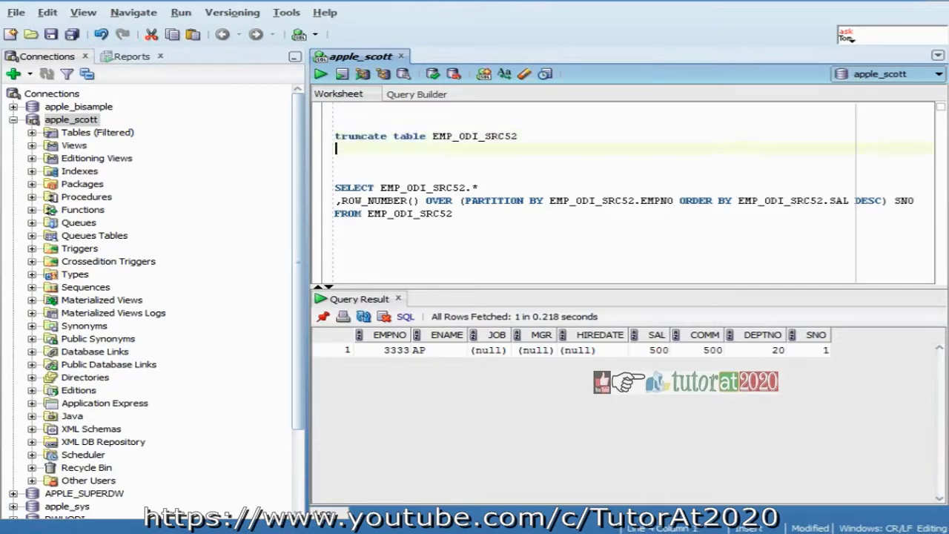
left_click(336, 161)
key("Up")
key("Up")
key("shift+End")
key("F5")
left_click(336, 161)
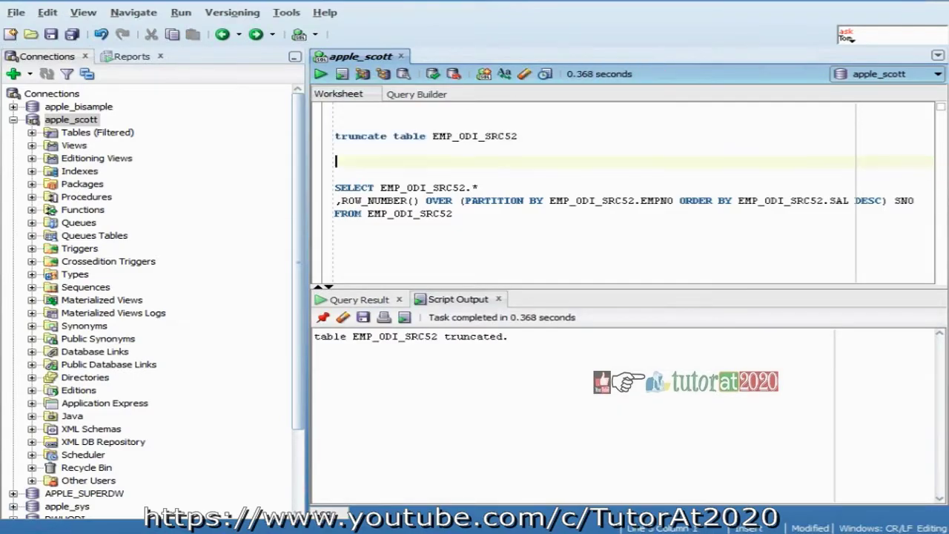
Step: Write insert into EMP_ODI_SRC52 on a new line between the truncate statement and the SELECT query
key("Return")
type("insert into")
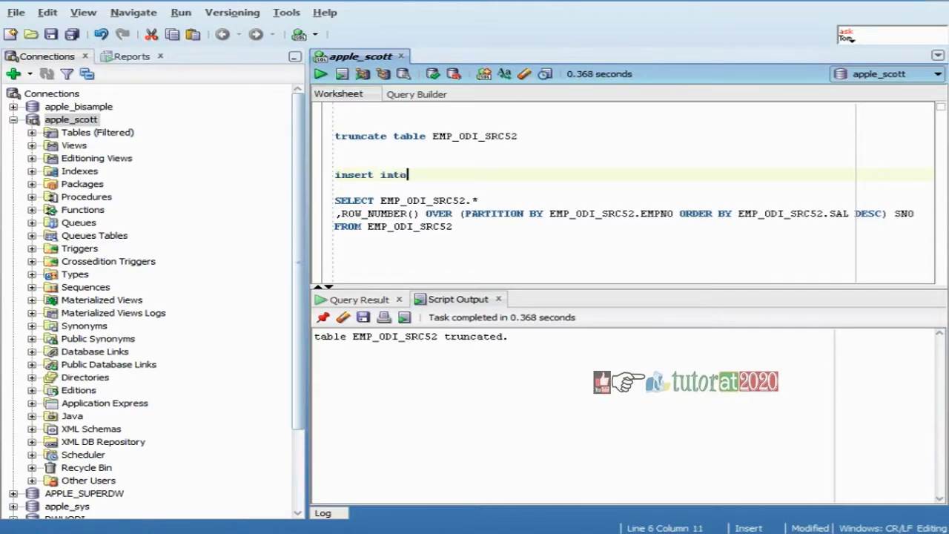
key("ctrl+v")
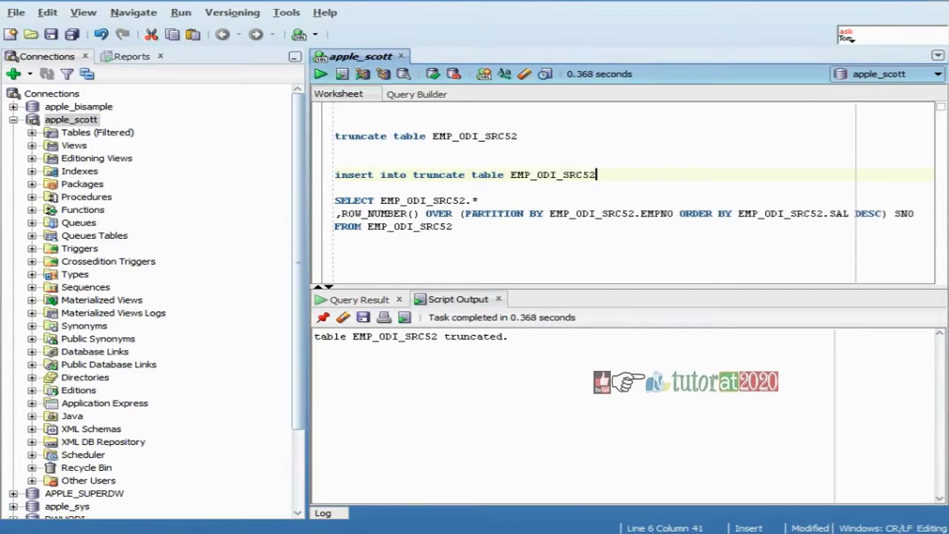
left_click(510, 174)
key("BackSpace")
key("BackSpace")
key("BackSpace")
key("BackSpace")
key("BackSpace")
key("BackSpace")
key("BackSpace")
key("BackSpace")
key("BackSpace")
key("BackSpace")
key("BackSpace")
key("BackSpace")
key("BackSpace")
key("BackSpace")
key("BackSpace")
key("End")
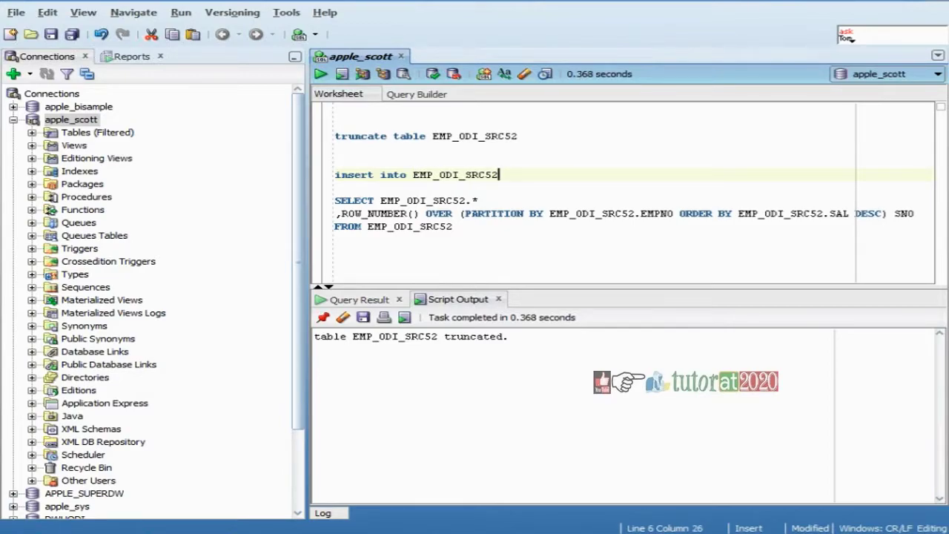
Step: Complete the insert statement with select * from emp on the following line
key("Return")
type("select ")
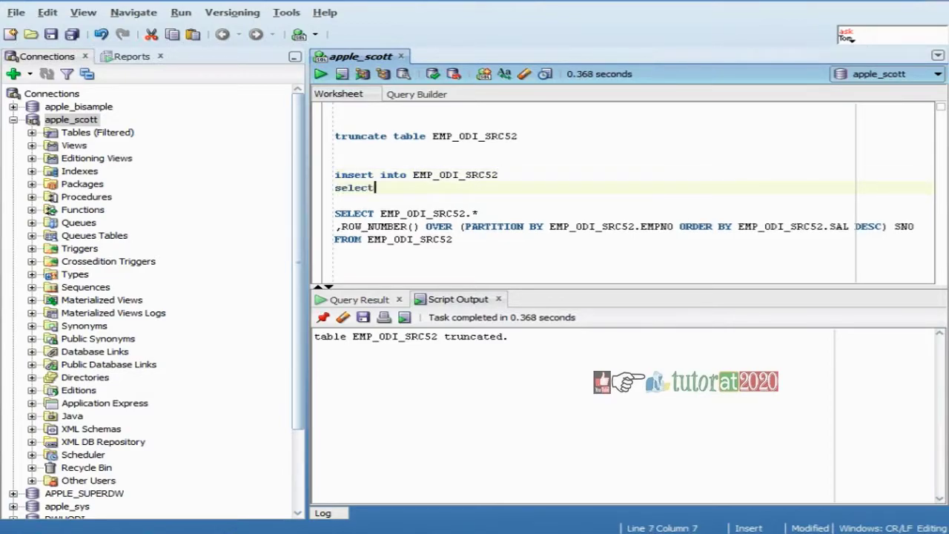
type("* fromem")
key("BackSpace")
key("BackSpace")
type("emp")
key("Return")
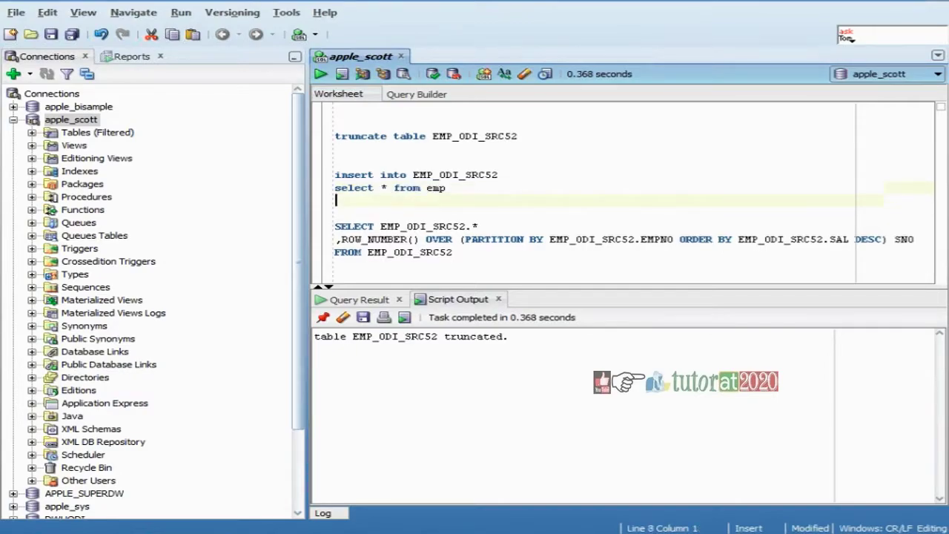
Step: Run only the insert from emp into EMP_ODI_SRC52 and add blank lines beneath the statement
key("Up")
key("Up")
key("shift+Down")
key("shift+Down")
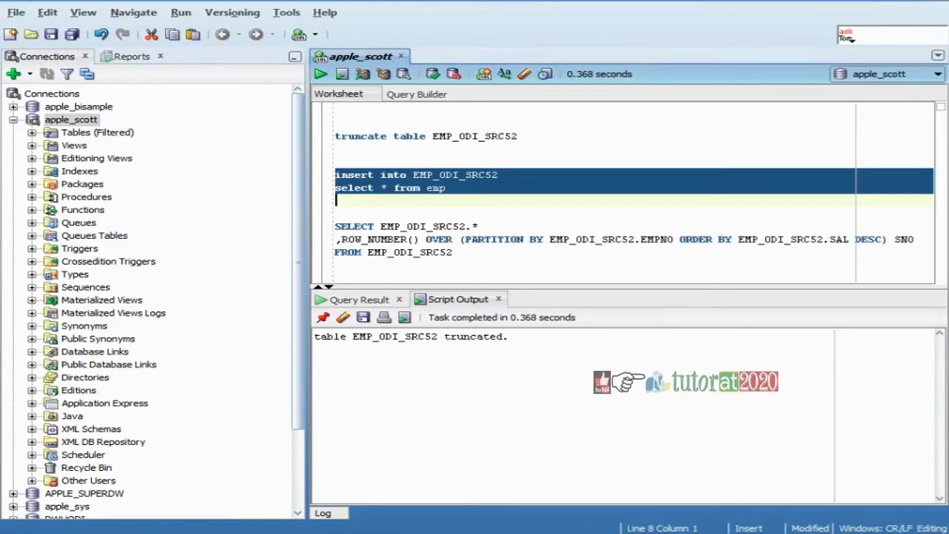
key("F5")
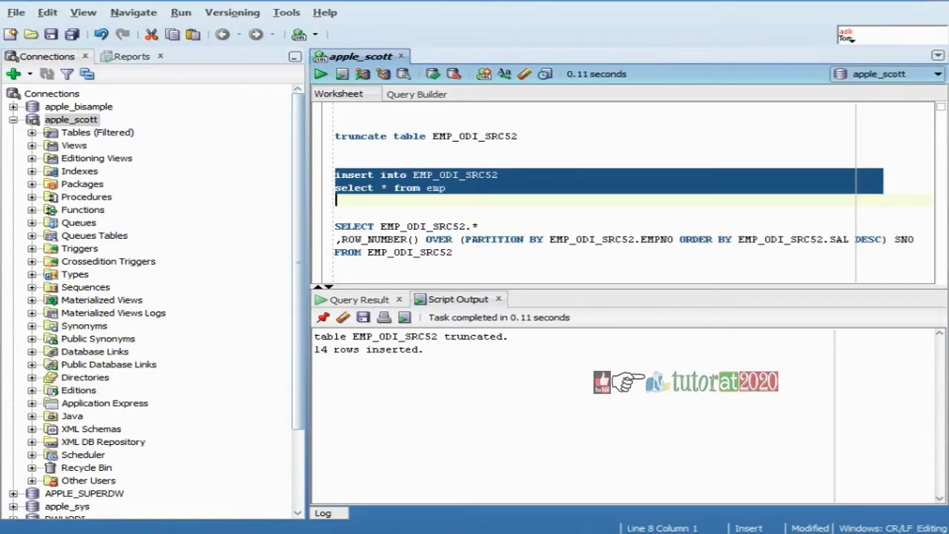
key("Right")
key("Return")
key("Return")
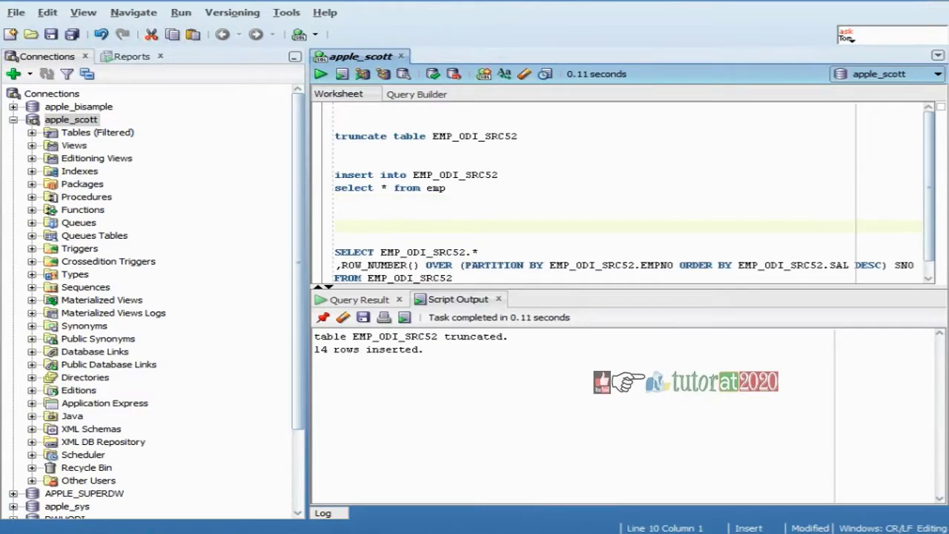
Step: Begin a second statement, INSERT INTO EMP_ODI_SRC52, on the blank line above the ROW_NUMBER query
type("INSERT")
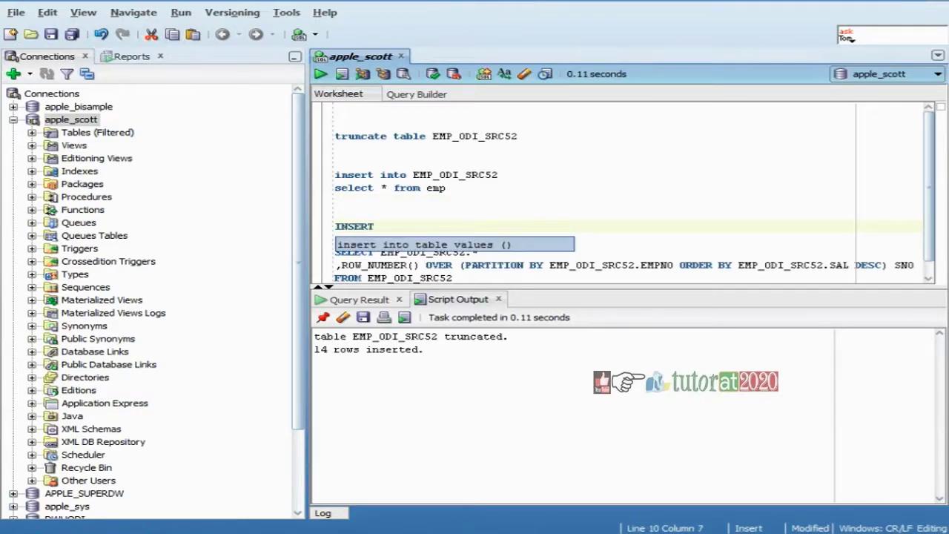
type(" INTO")
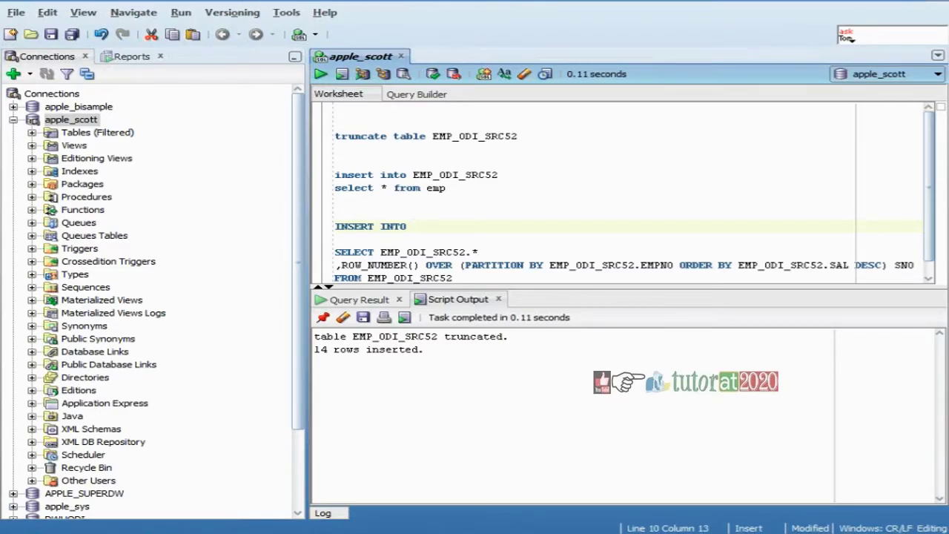
left_click_drag(413, 175, 498, 175)
key("ctrl+c")
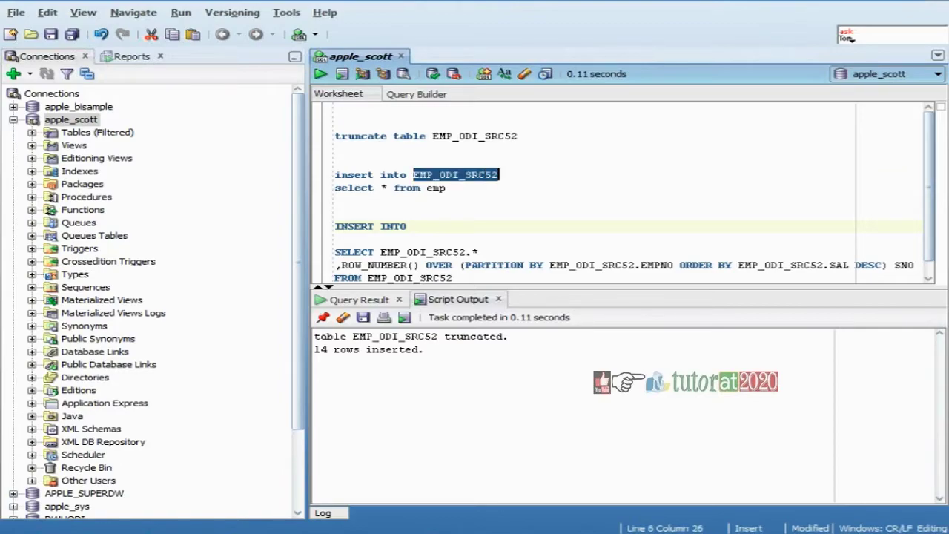
left_click(414, 226)
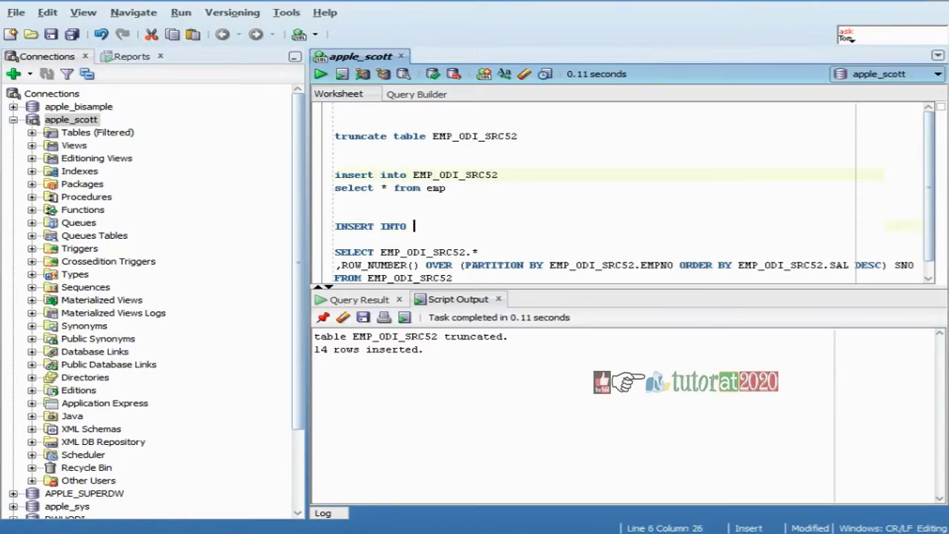
key("ctrl+v")
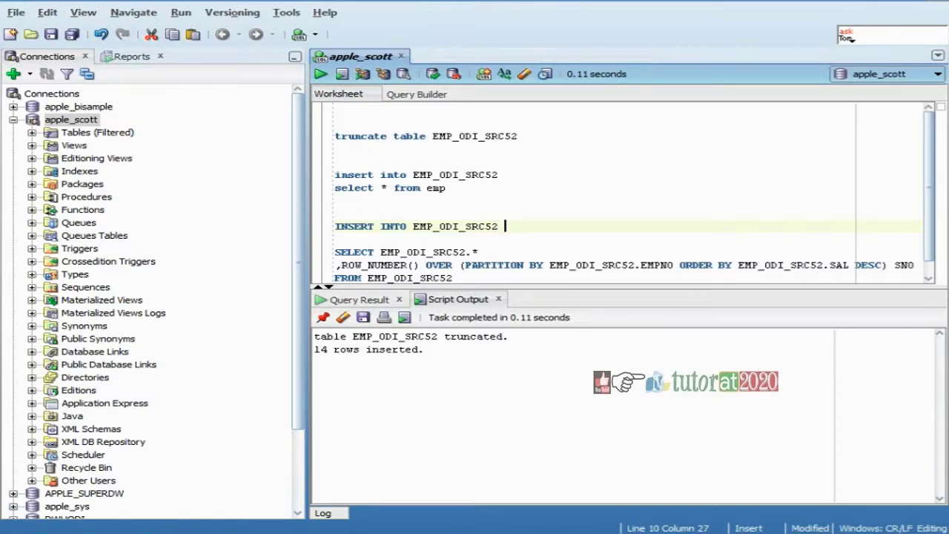
Step: Run only select * from emp, and append SELECT to the second INSERT INTO EMP_ODI_SRC52 line
left_click_drag(446, 188, 334, 187)
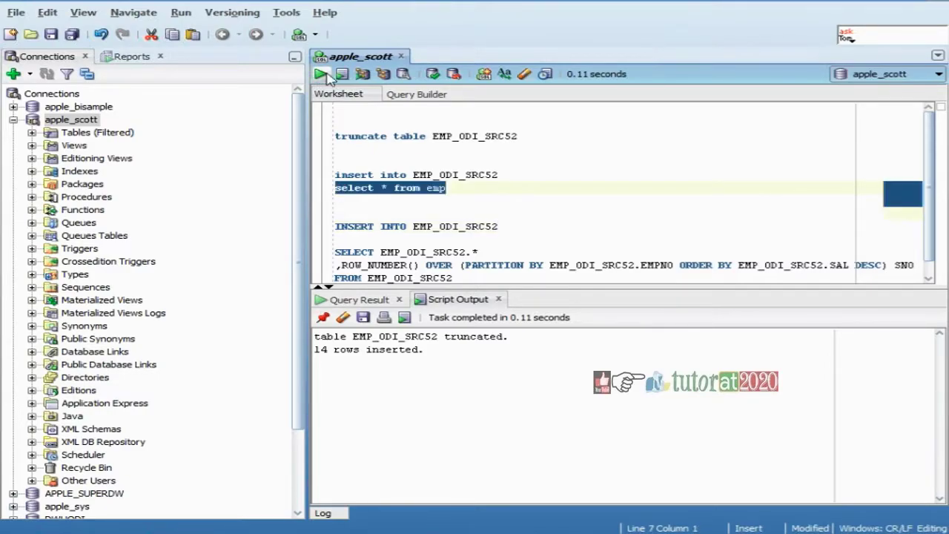
left_click(327, 75)
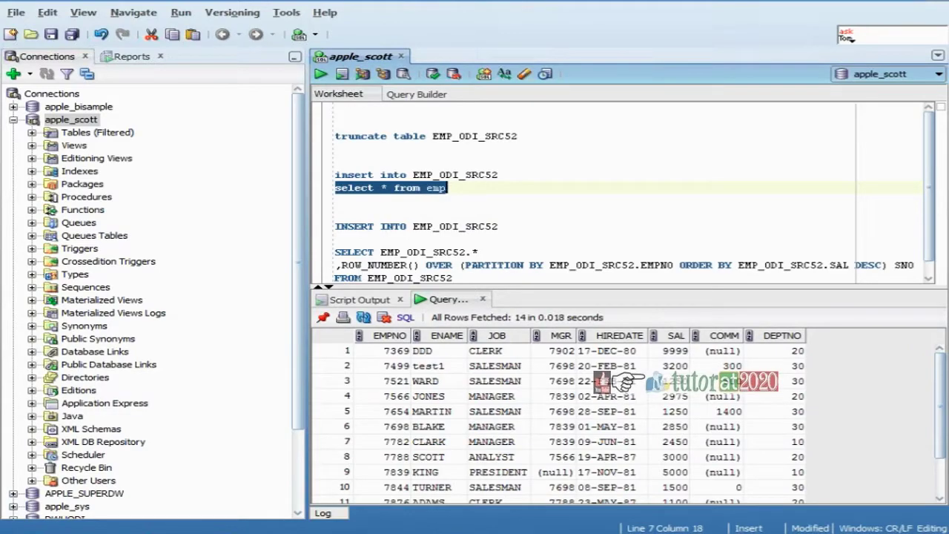
left_click(505, 226)
type("SELECT")
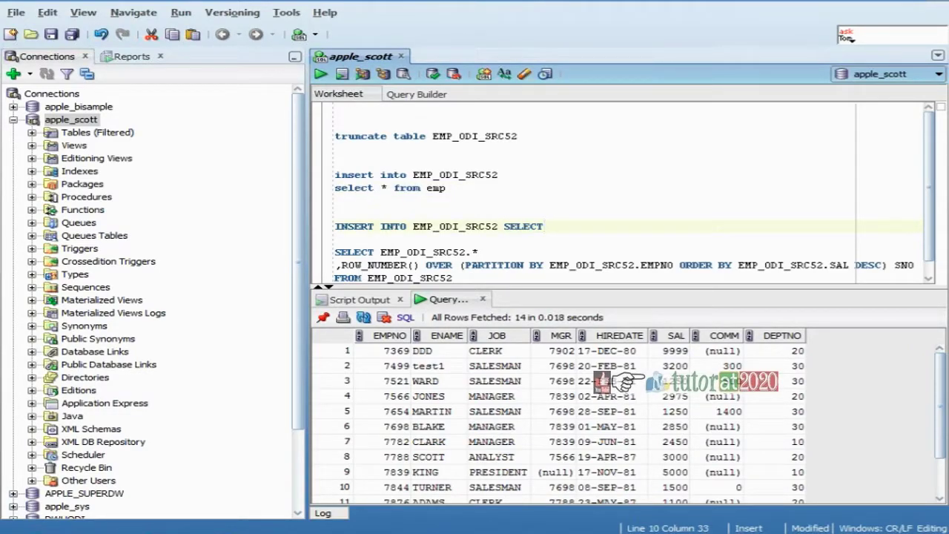
Step: Add WHERE EMPNO=7369 to the first insert's select from emp, with extra blank lines beneath it
left_click_drag(919, 188, 286, 191)
left_click(446, 187)
type("WHERE EMP")
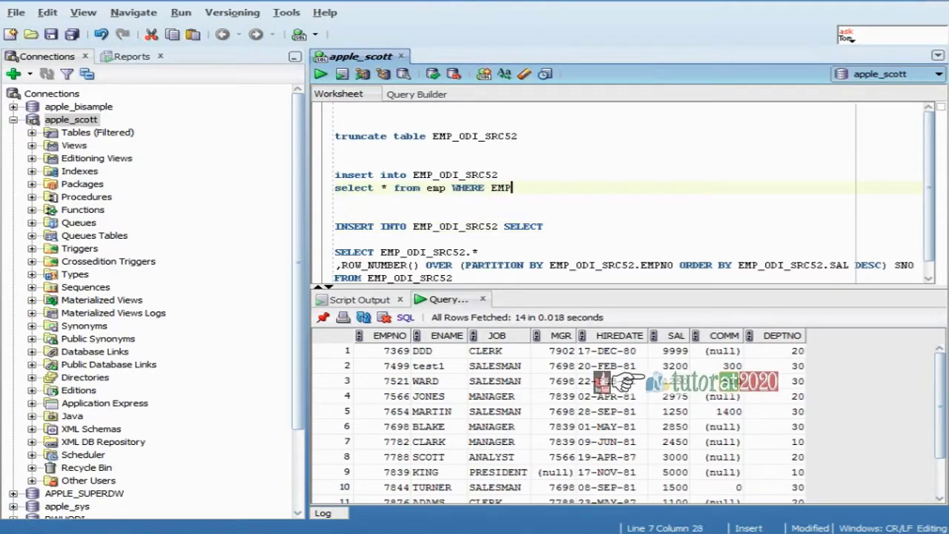
type("NO=7369")
key("Return")
key("Return")
key("Up")
key("Up")
key("Up")
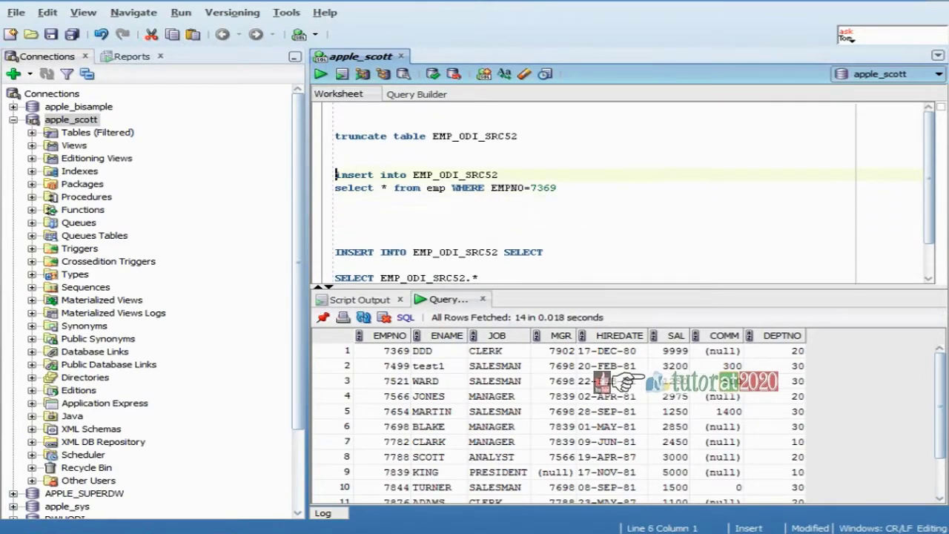
Step: Run only the insert for EMPNO=7369 as a script and commit the change
key("shift+Down")
key("shift+Down")
key("F5")
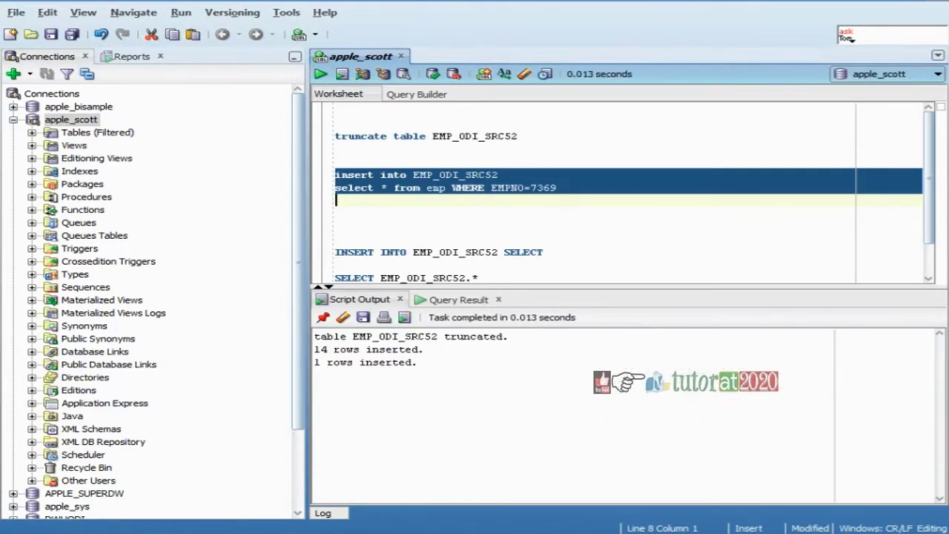
left_click(433, 73)
left_click(336, 226)
left_click(336, 212)
scroll(623, 193, "down", 1)
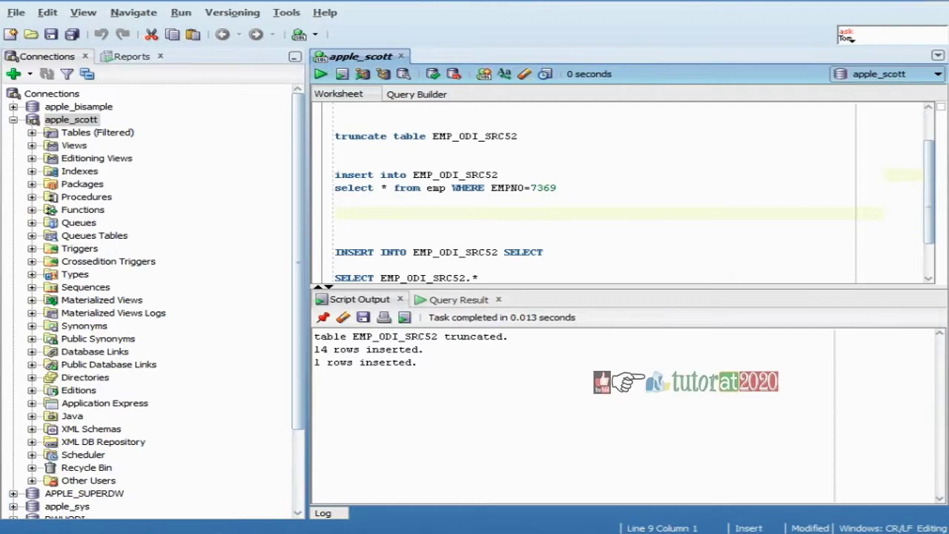
Step: Run only the ROW_NUMBER query on EMP_ODI_SRC52 and give its result grid more height
left_click_drag(521, 287, 561, 359)
left_click(499, 291)
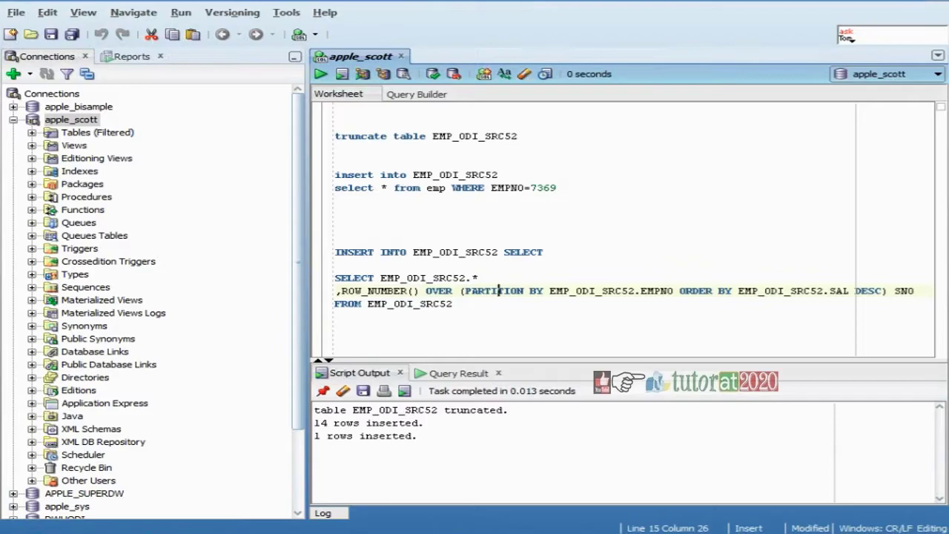
left_click_drag(335, 317, 300, 280)
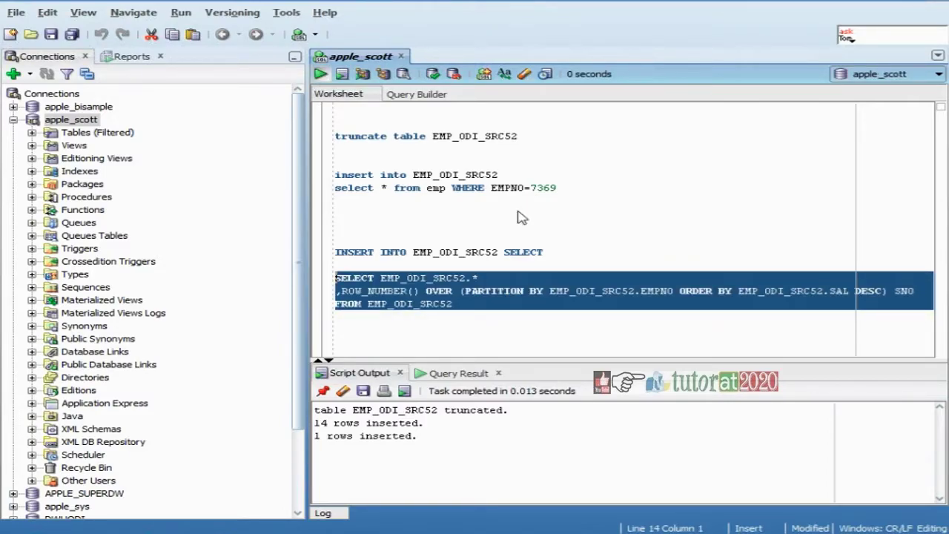
left_click(320, 74)
left_click_drag(536, 362, 486, 252)
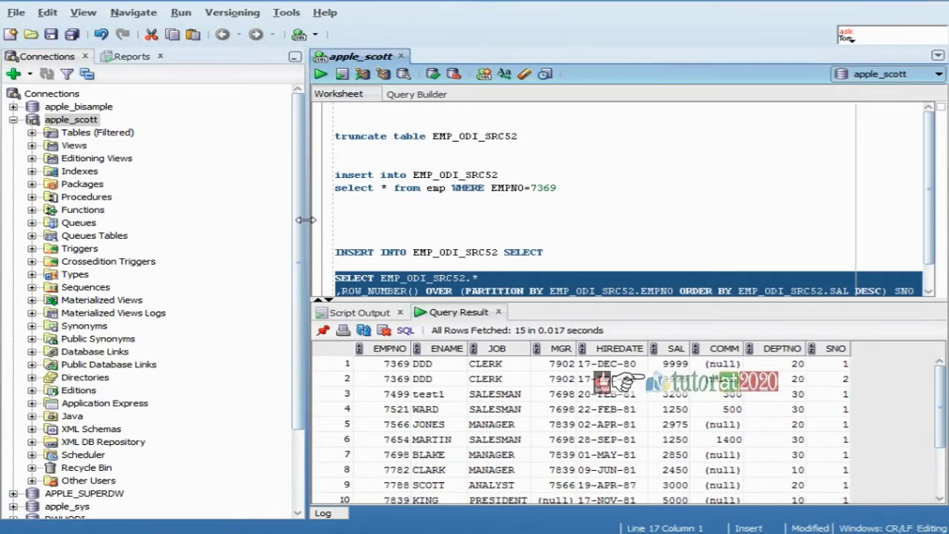
Step: Narrow the connections tree and heighten the worksheet to examine the ROW_NUMBER query together with its result rows
left_click_drag(245, 230, 149, 230)
left_click(327, 263)
left_click(296, 276)
left_click(217, 224)
left_click(218, 224)
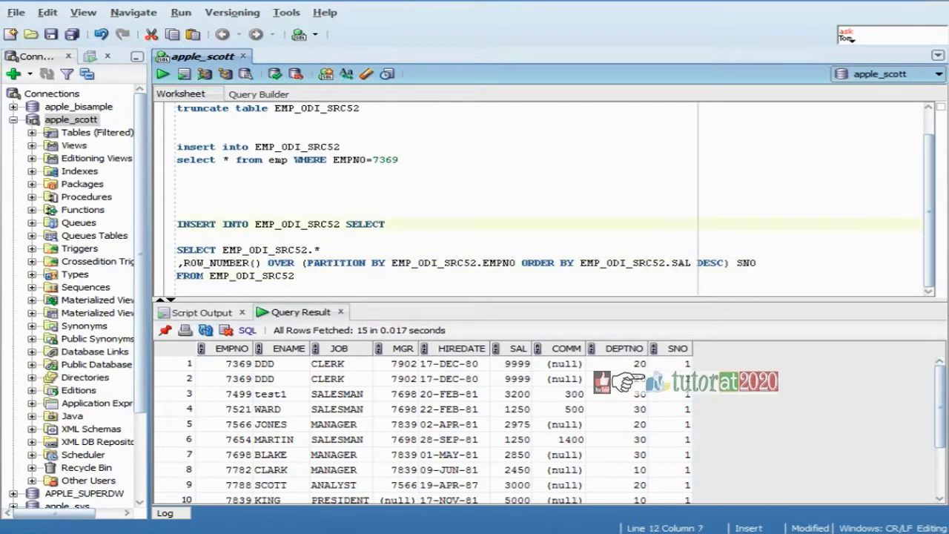
left_click(177, 288)
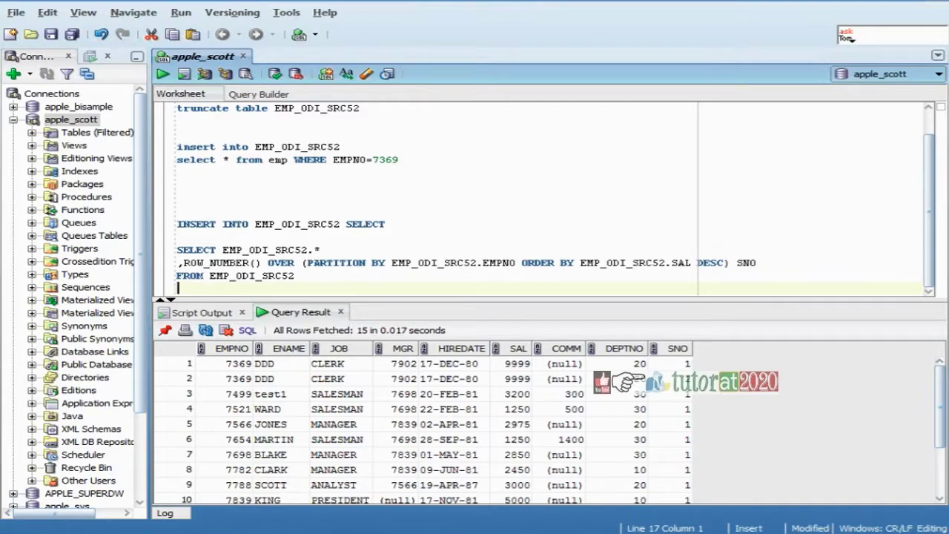
left_click(295, 275)
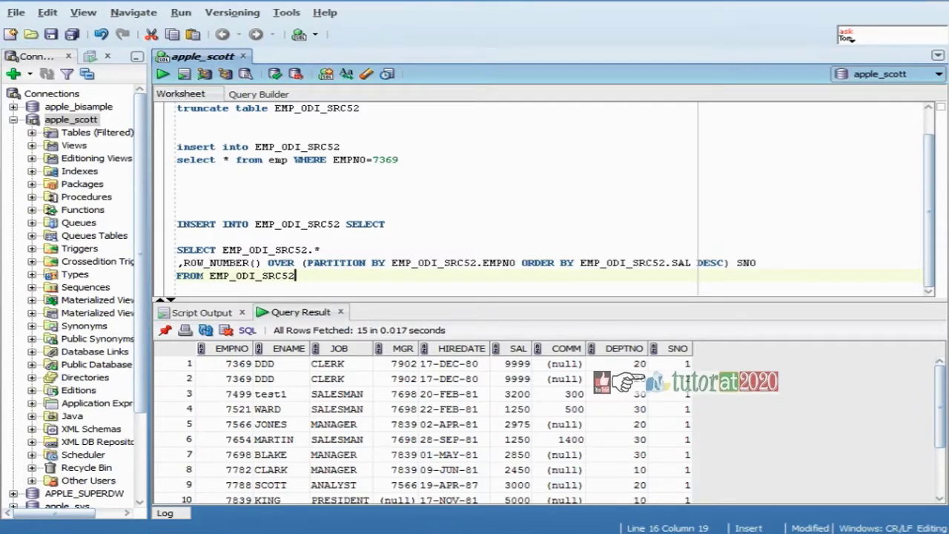
left_click(321, 249)
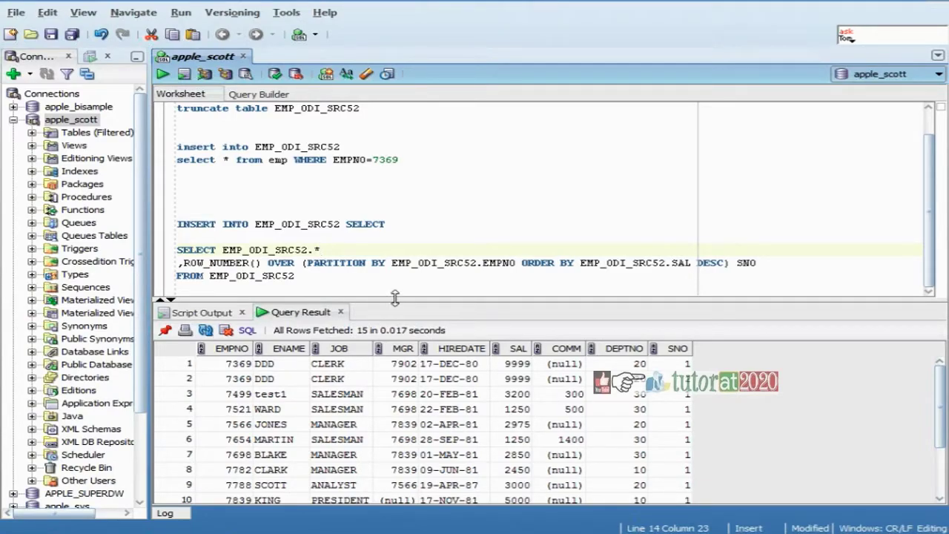
left_click_drag(395, 297, 394, 316)
left_click(367, 282)
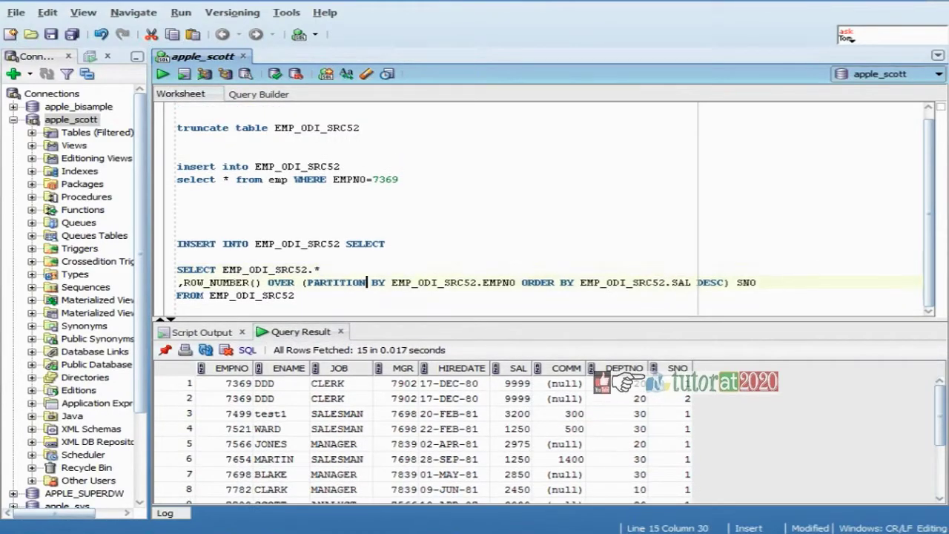
Step: Open an outer query above the ROW_NUMBER query with SELECT * FROM and an opening parenthesis
left_click(178, 257)
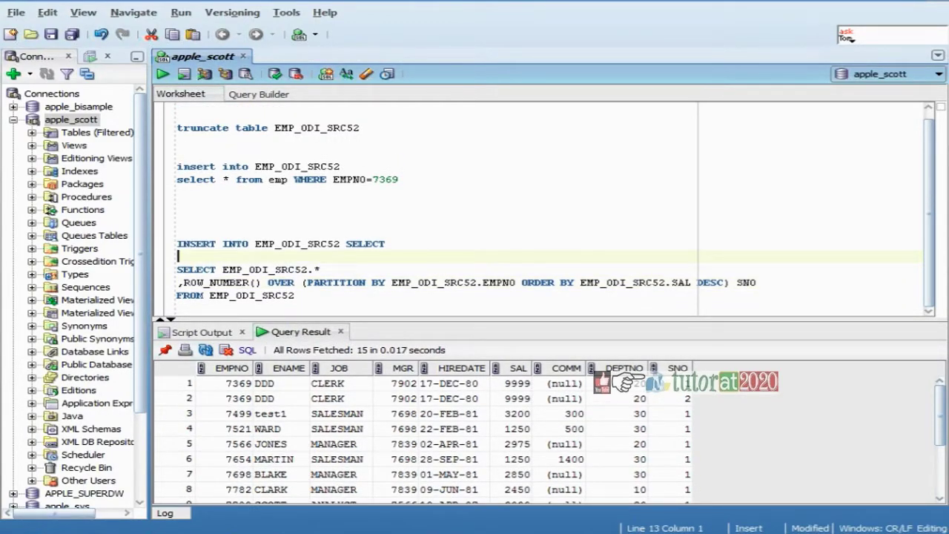
key("Return")
key("Return")
type("SELE")
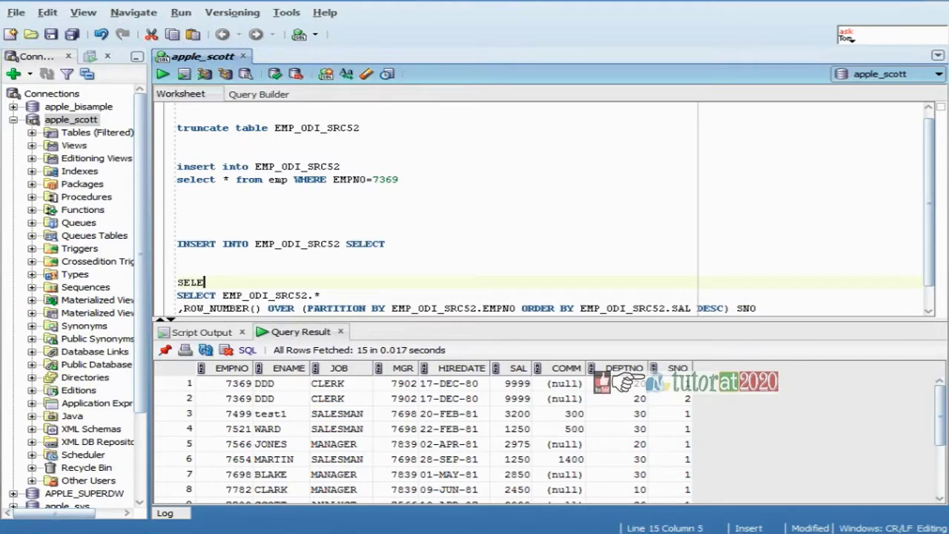
type("CT  * FROM")
key("Return")
type("(")
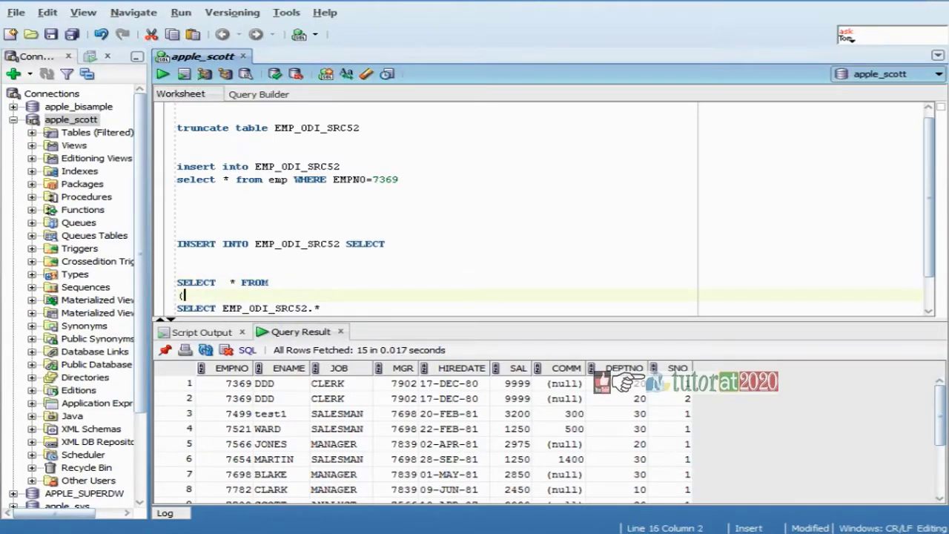
Step: Close the subquery beneath its FROM line with alias T and the filter WHERE SNO=1
key("Down")
key("Down")
key("Down")
key("Down")
type(") ")
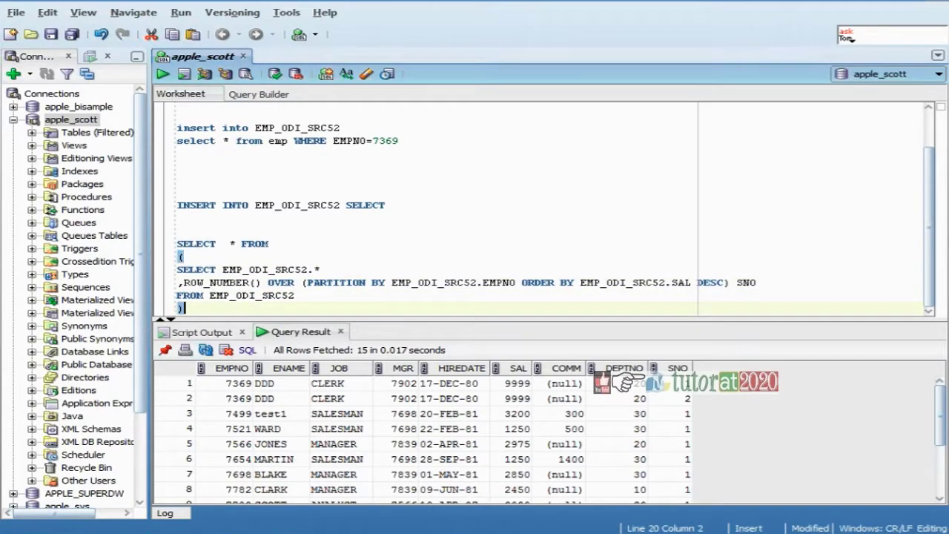
type("T WHERE ")
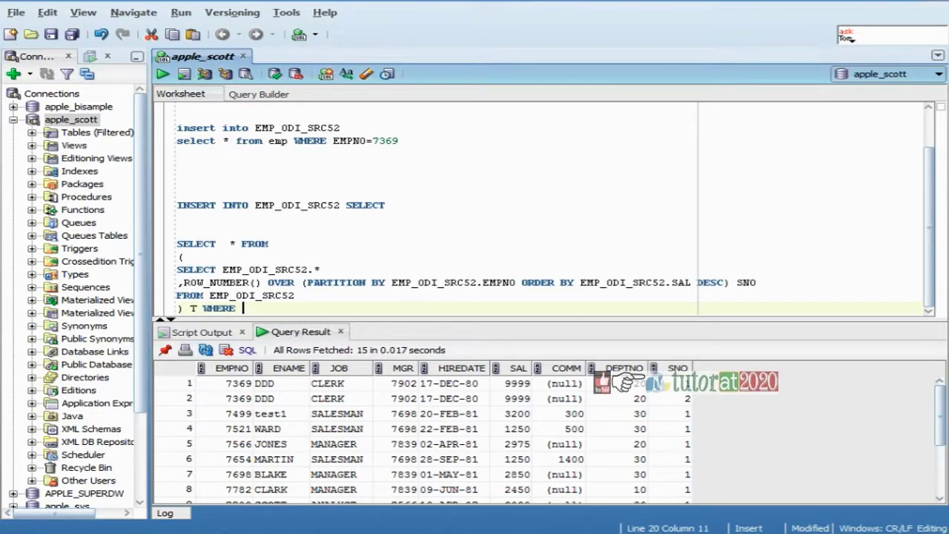
type("SNO=1")
key("Return")
key("Return")
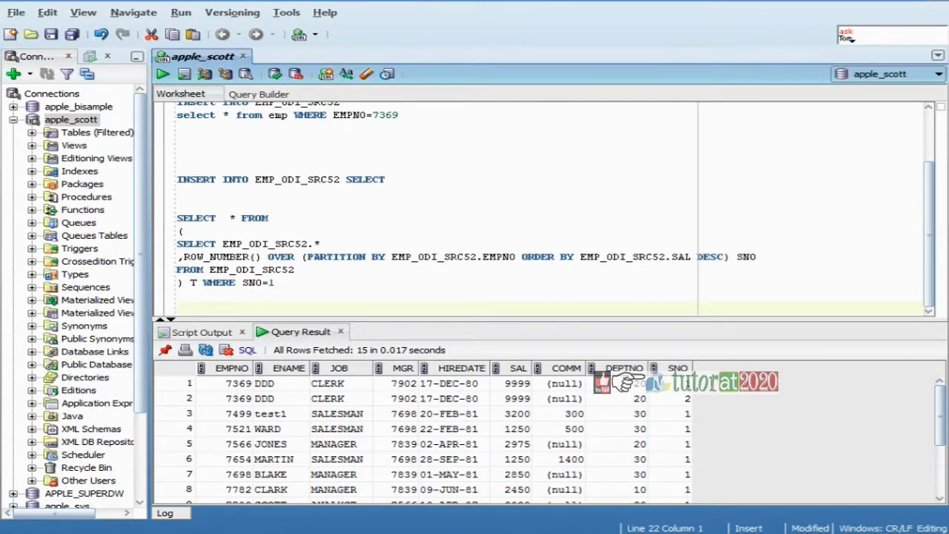
Step: Run only the nested query that filters the ROW_NUMBER results on SNO=1
left_click(275, 282)
left_click(243, 256)
left_click(296, 269)
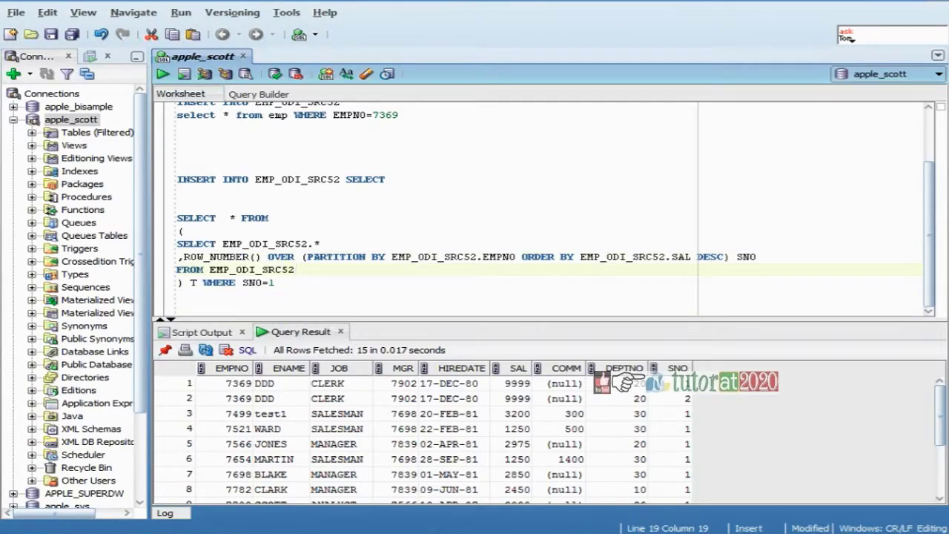
left_click_drag(178, 294, 170, 216)
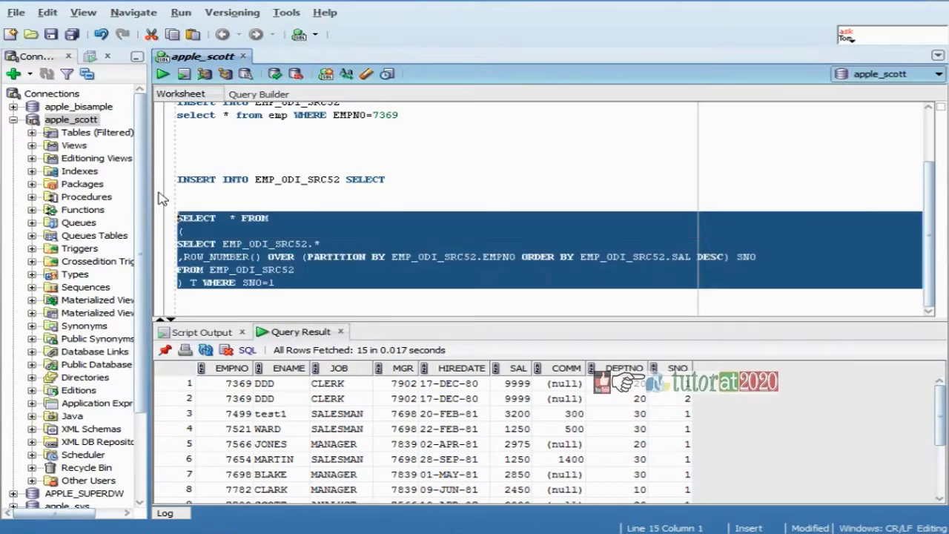
key("ctrl+Return")
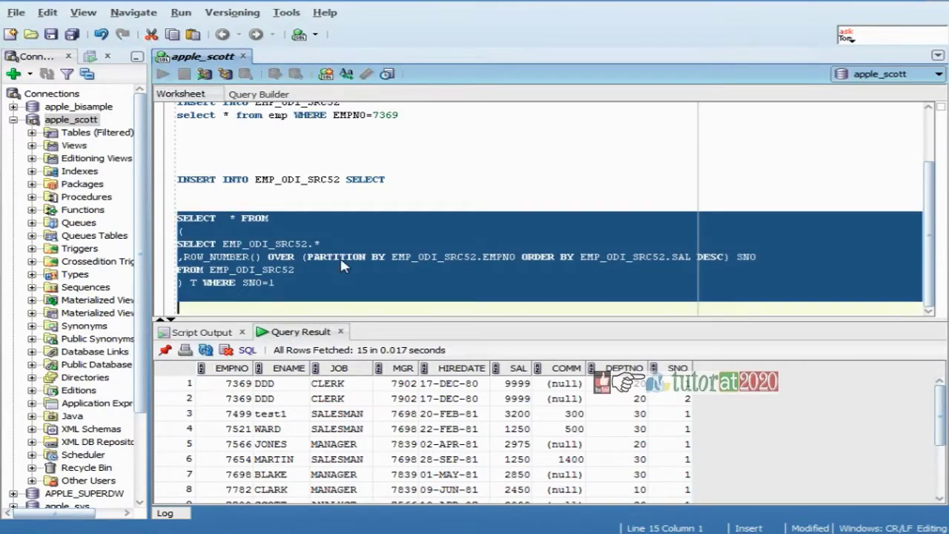